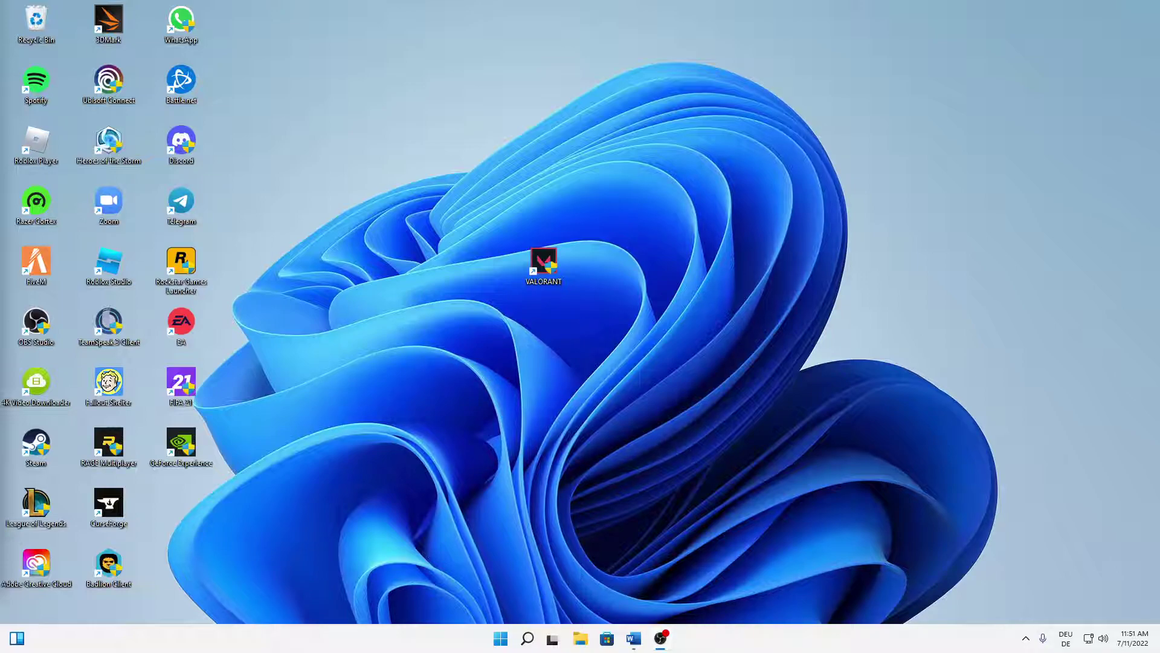
Select the VALORANT desktop shortcut and bring up its right-click context menu
{"action": "left_click", "coordinate": [597, 406]}
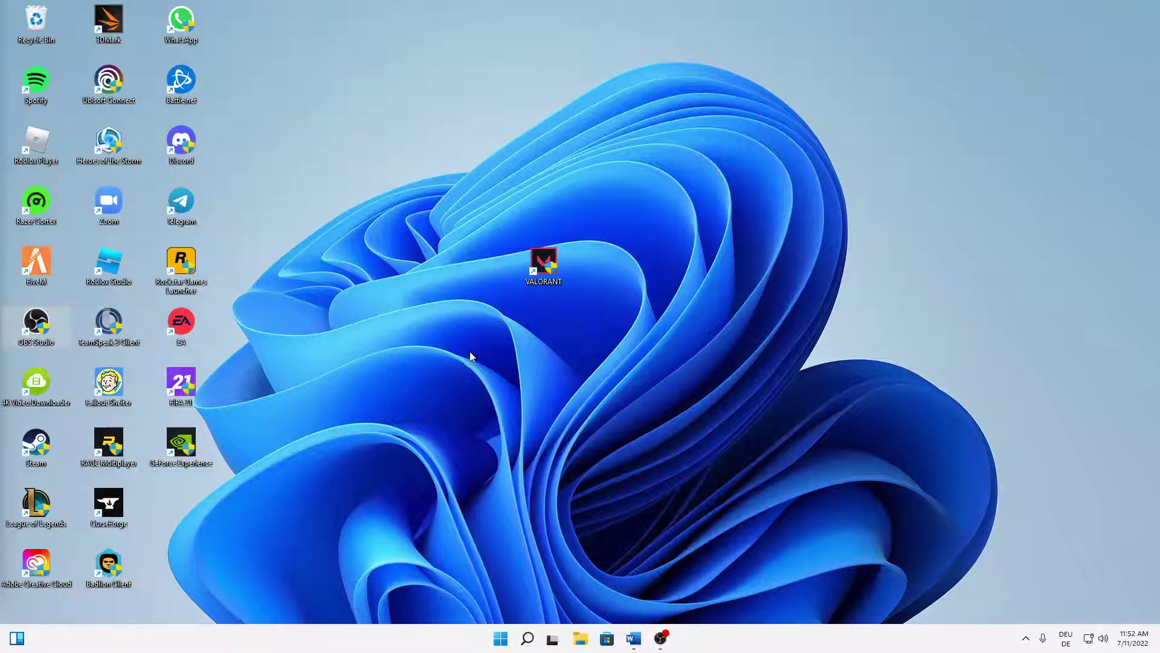
{"action": "left_click_drag", "start_coordinate": [336, 347], "coordinate": [849, 163]}
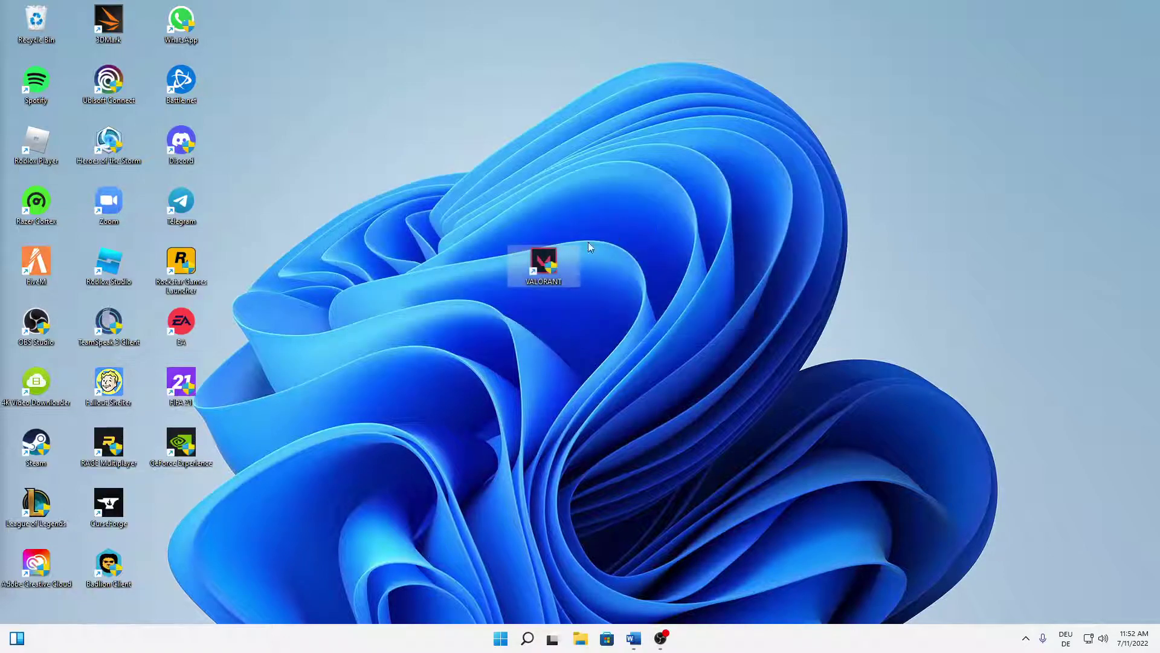
{"action": "right_click", "coordinate": [549, 259]}
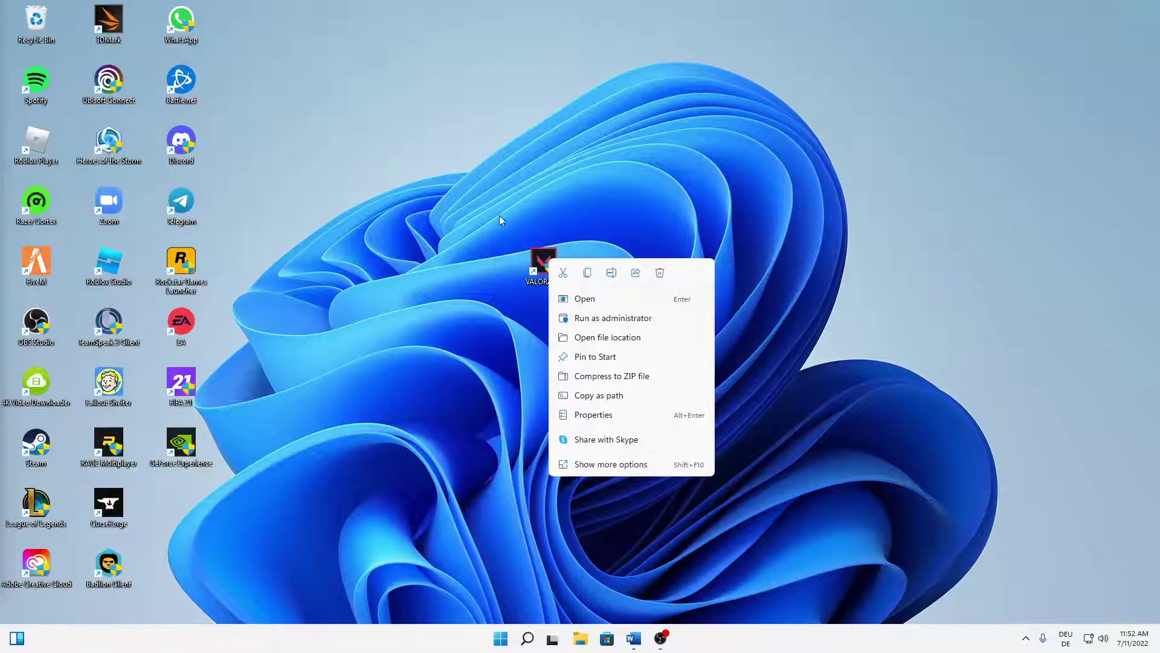
{"action": "left_click", "coordinate": [432, 221]}
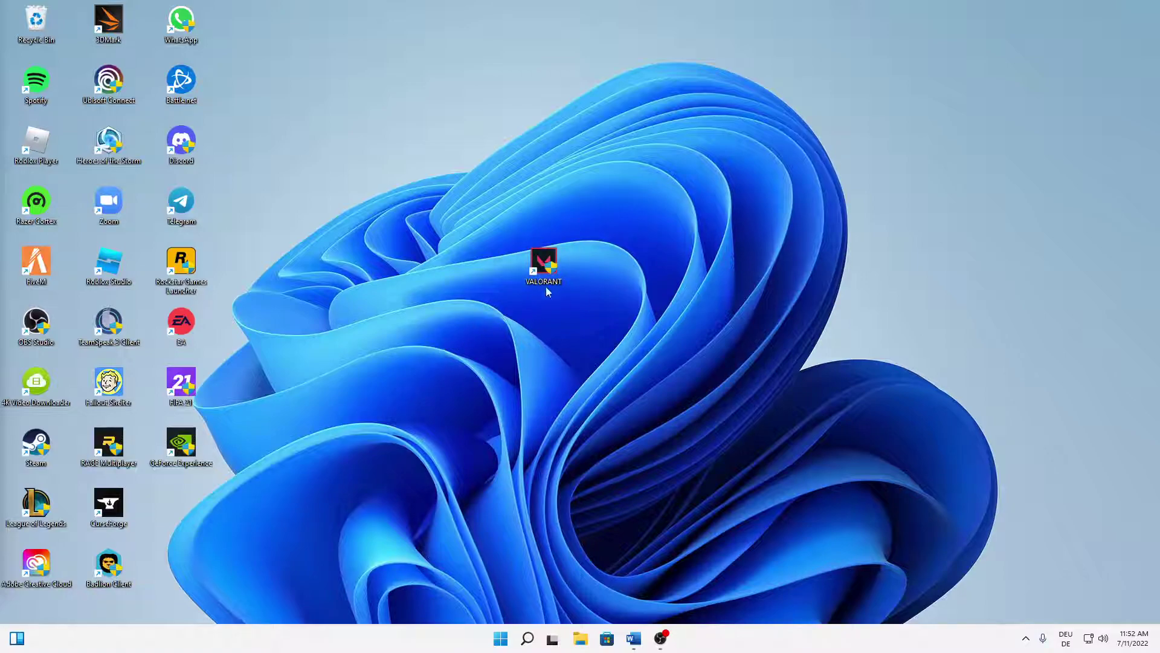
{"action": "right_click", "coordinate": [556, 266]}
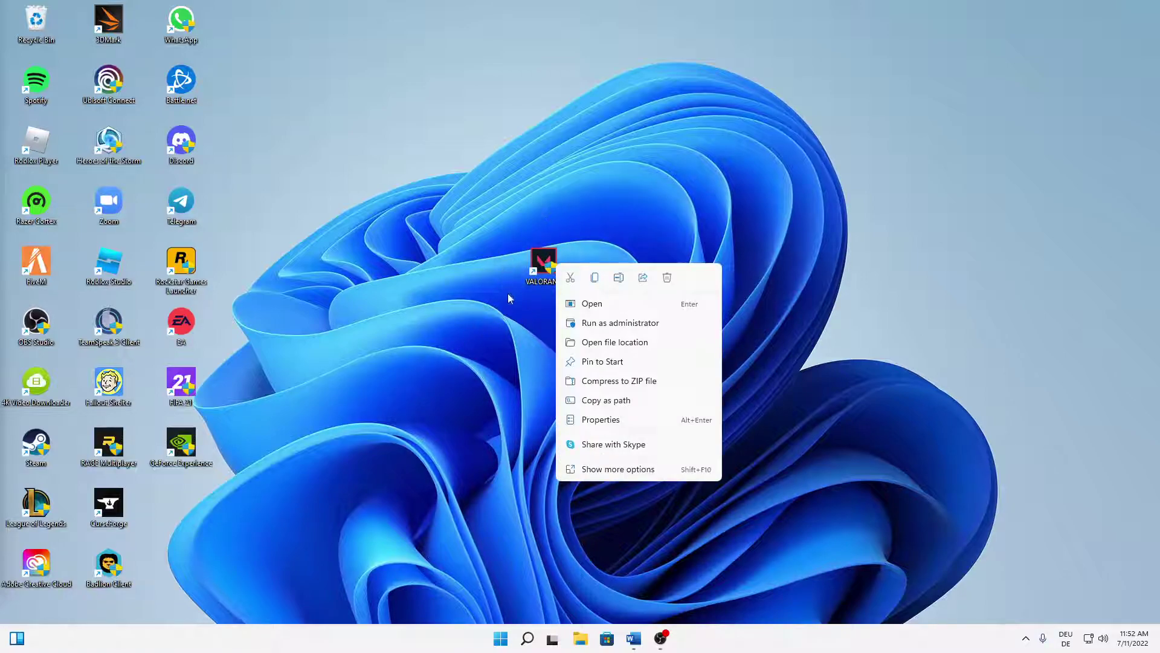
{"action": "left_click", "coordinate": [539, 266]}
{"action": "right_click", "coordinate": [544, 264]}
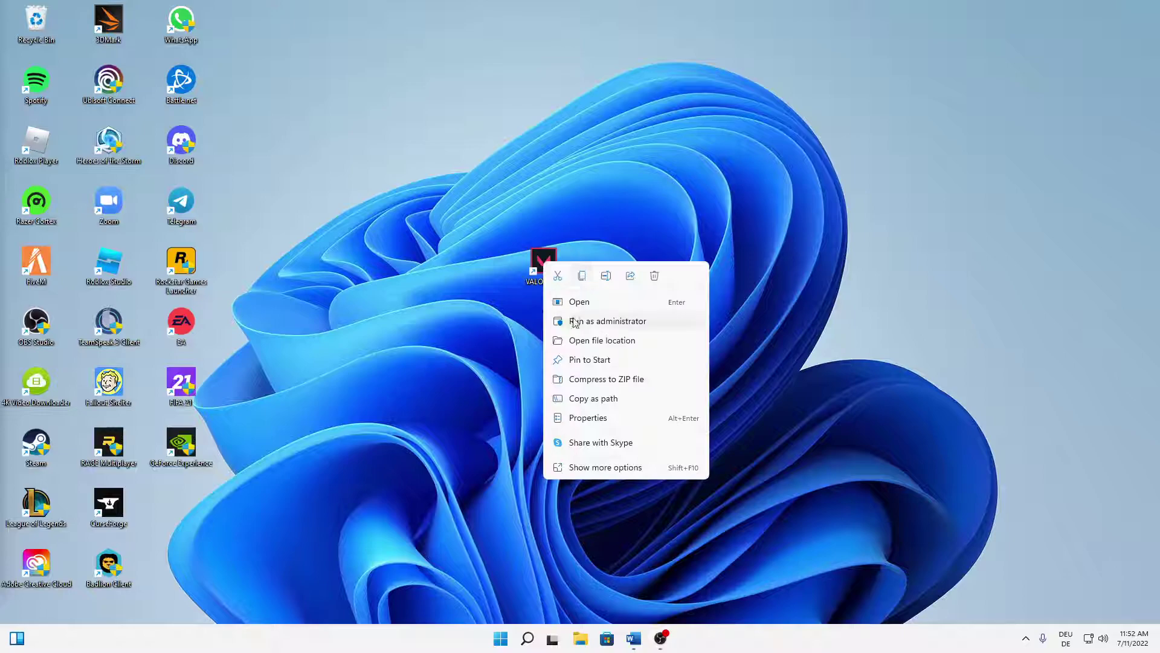
In the VALORANT shortcut's Properties, set Run to Minimized and apply it
{"action": "left_click", "coordinate": [585, 417]}
{"action": "left_click_drag", "start_coordinate": [656, 264], "coordinate": [677, 184]}
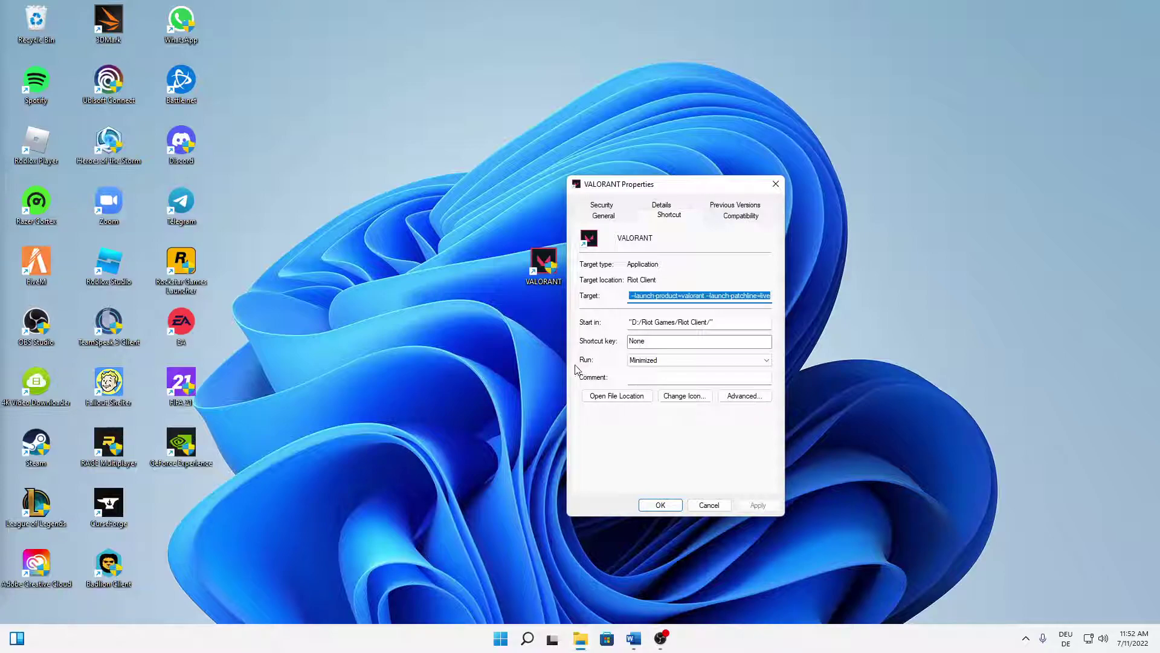
{"action": "left_click", "coordinate": [643, 360]}
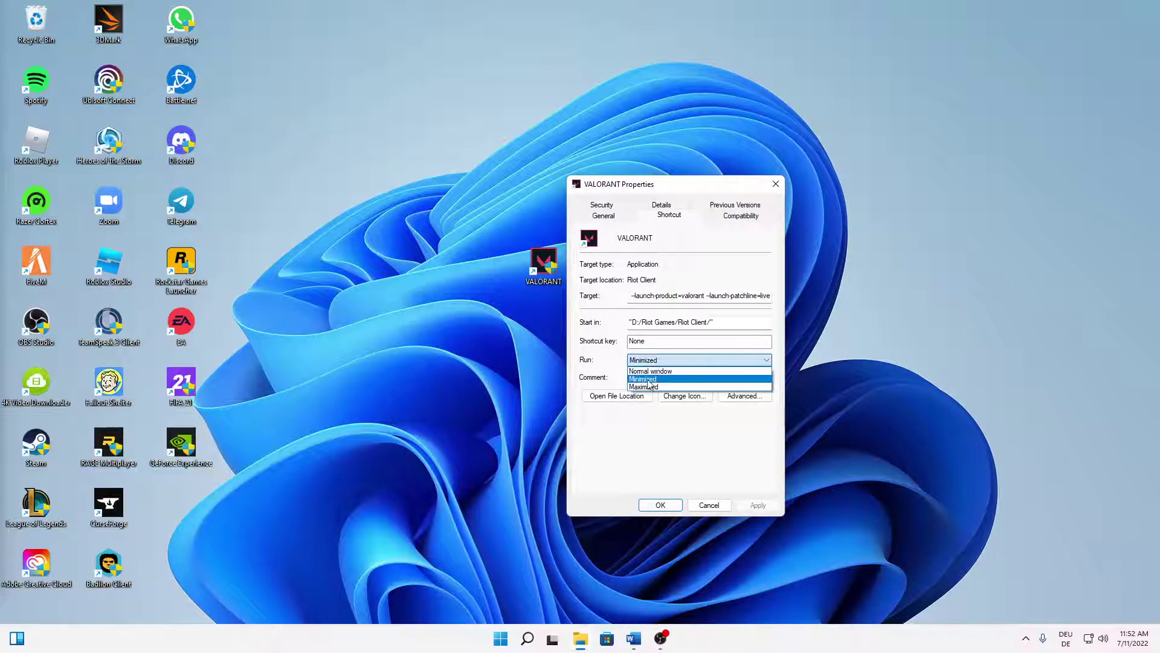
{"action": "left_click", "coordinate": [649, 379]}
{"action": "left_click", "coordinate": [641, 361]}
{"action": "left_click", "coordinate": [657, 380]}
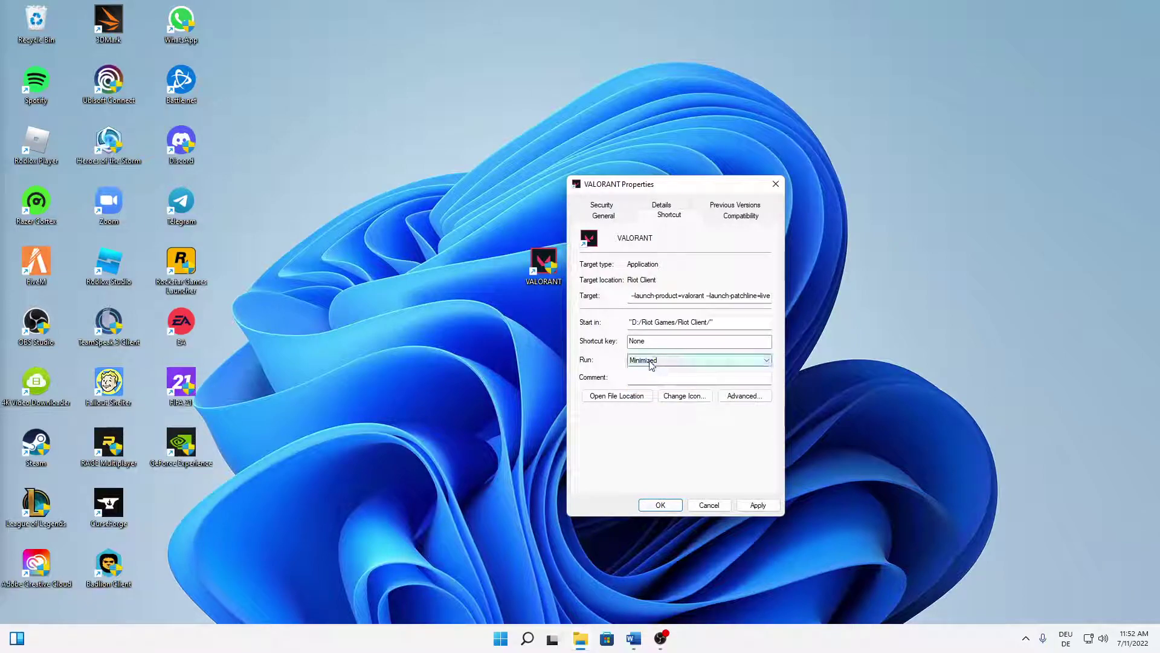
{"action": "left_click", "coordinate": [758, 505]}
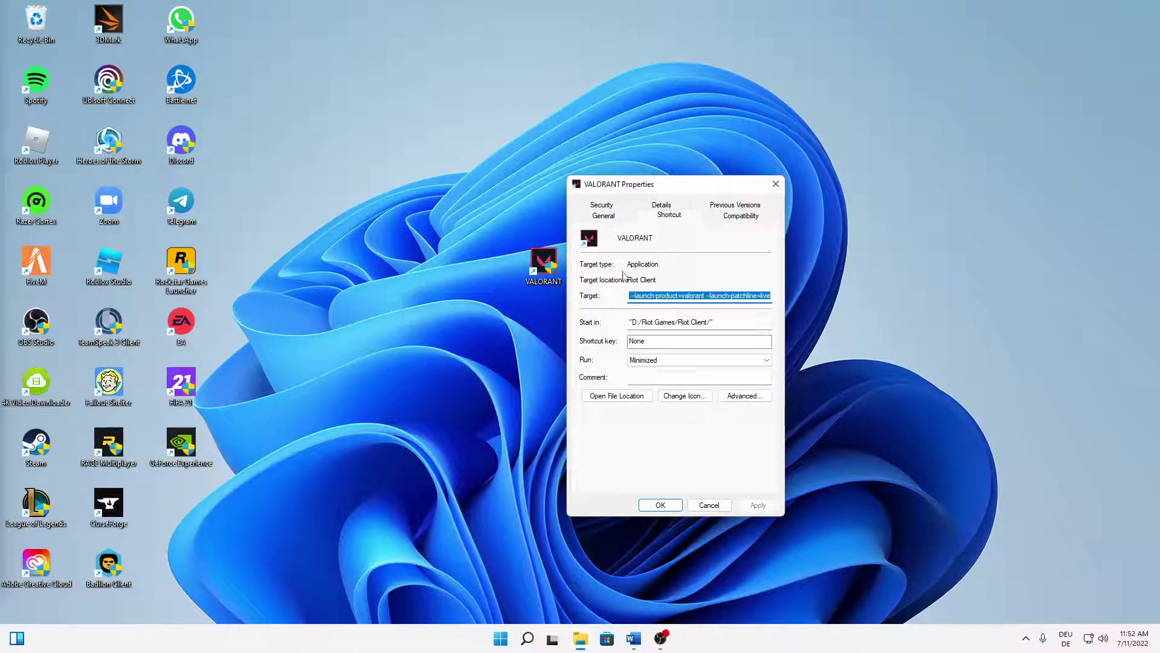
On the Compatibility tab, clear the existing compatibility, fullscreen and administrator options
{"action": "left_click", "coordinate": [734, 218]}
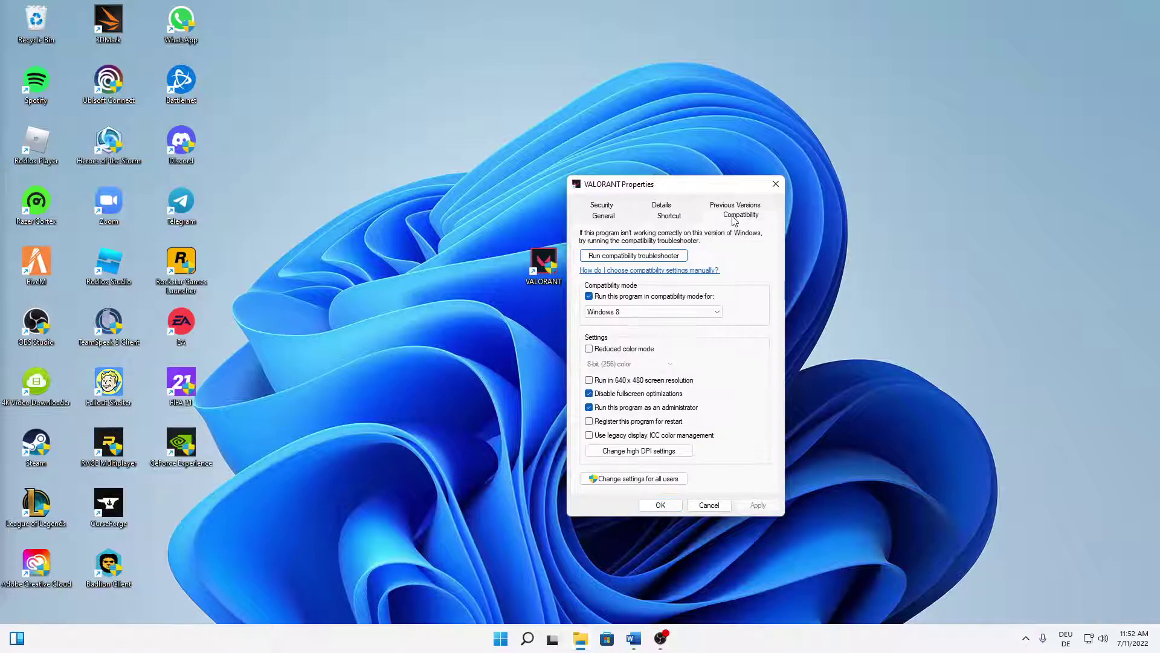
{"action": "left_click", "coordinate": [589, 296]}
{"action": "left_click", "coordinate": [616, 396]}
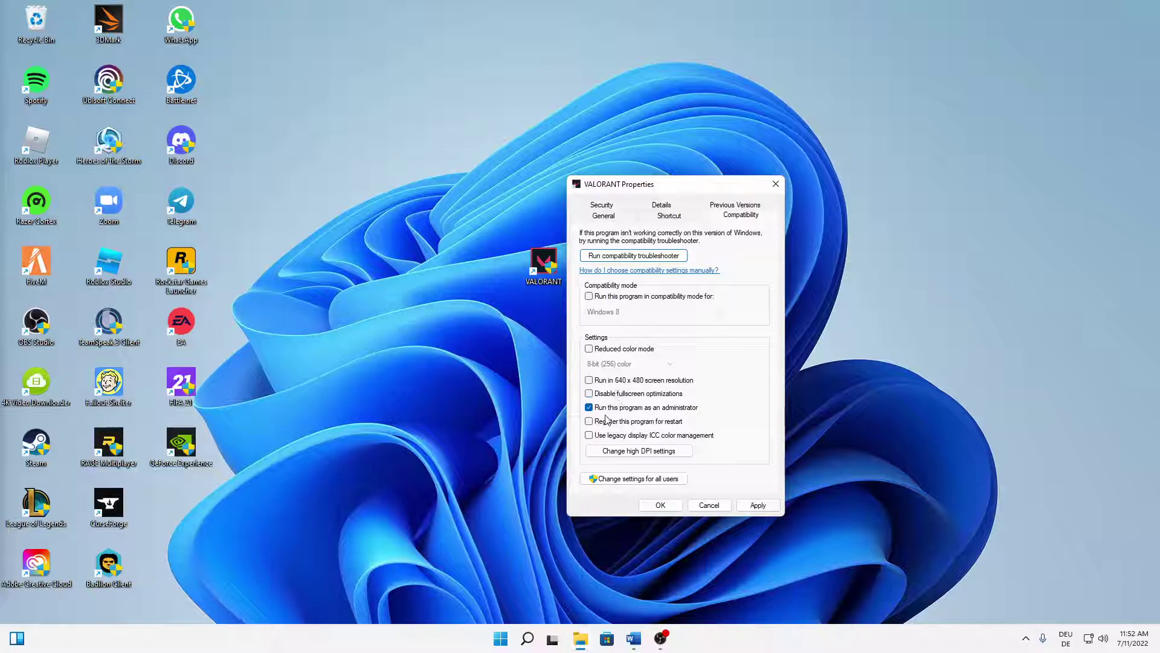
{"action": "left_click", "coordinate": [608, 411]}
Enable Windows 8 compatibility mode, disable fullscreen optimizations, run as administrator, then Apply and OK
{"action": "left_click", "coordinate": [631, 297]}
{"action": "left_click", "coordinate": [606, 311]}
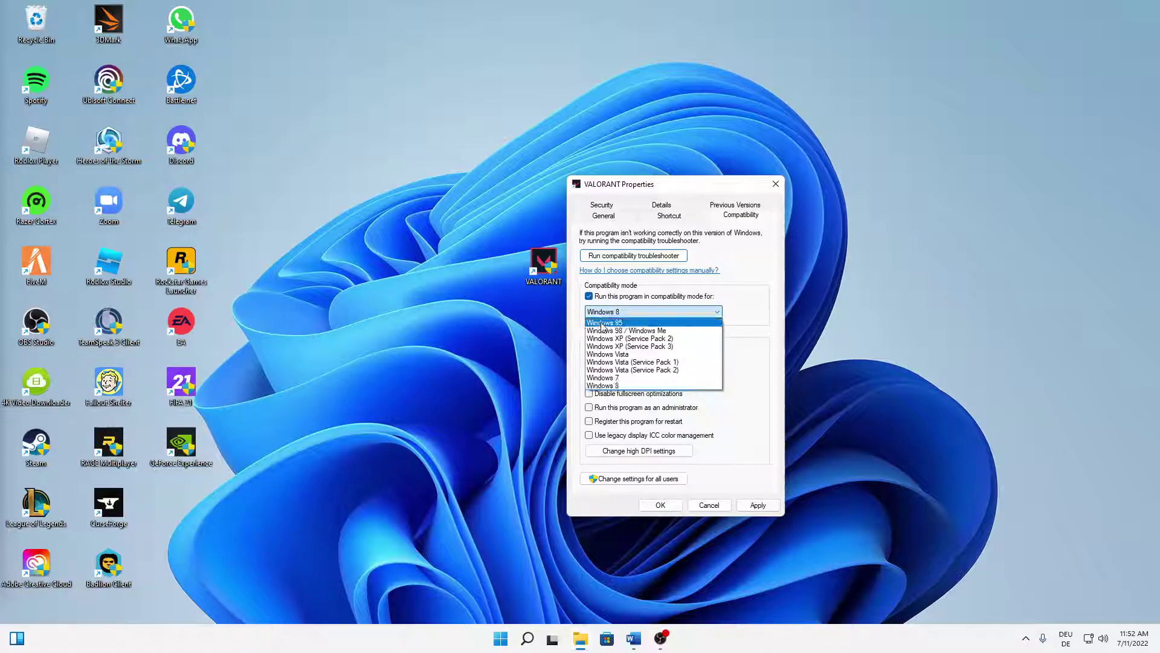
{"action": "left_click", "coordinate": [605, 387]}
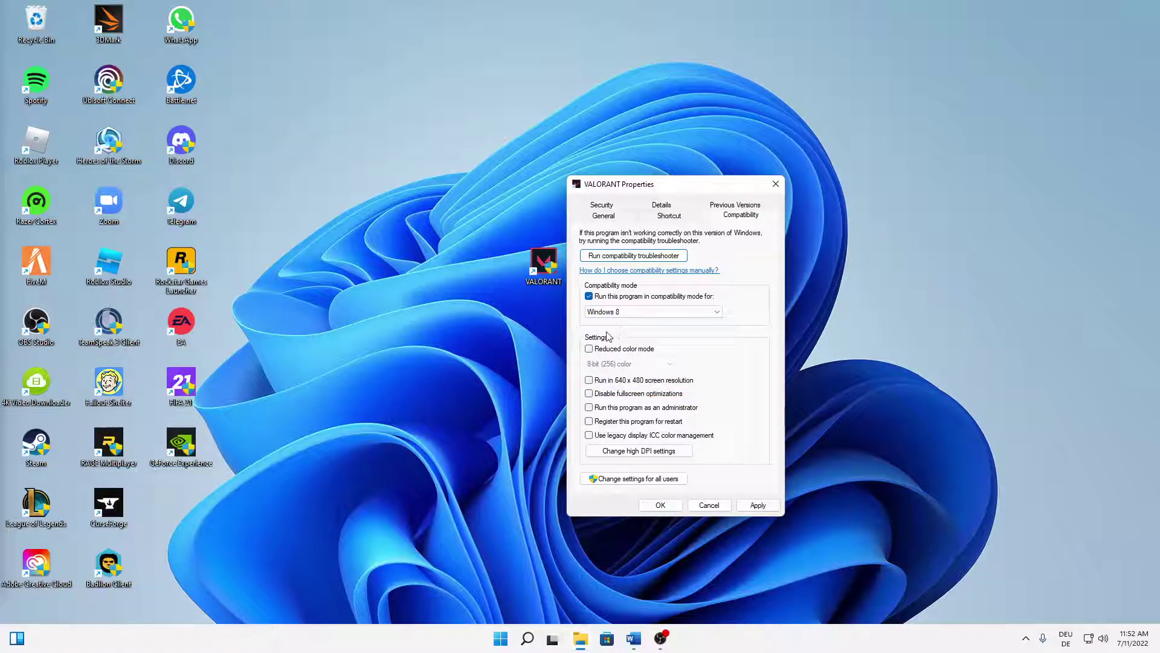
{"action": "left_click", "coordinate": [589, 394]}
{"action": "left_click", "coordinate": [589, 408]}
{"action": "left_click", "coordinate": [758, 505]}
{"action": "left_click", "coordinate": [662, 508]}
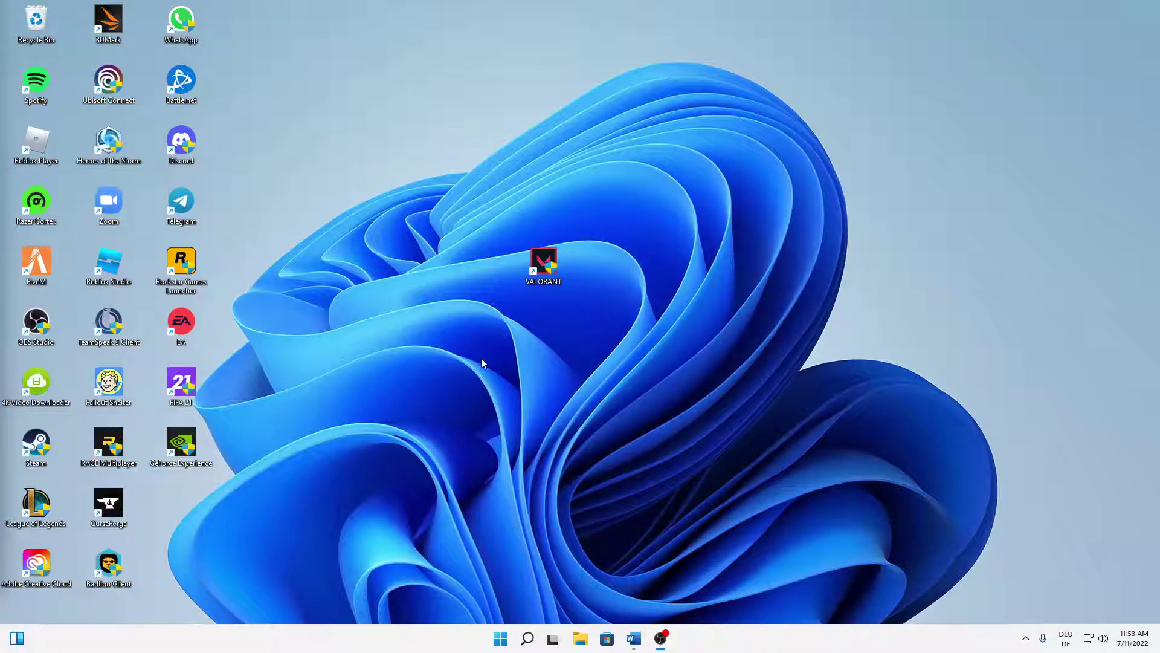
Deselect the VALORANT shortcut and launch File Explorer from the taskbar
{"action": "left_click_drag", "start_coordinate": [459, 336], "coordinate": [547, 281]}
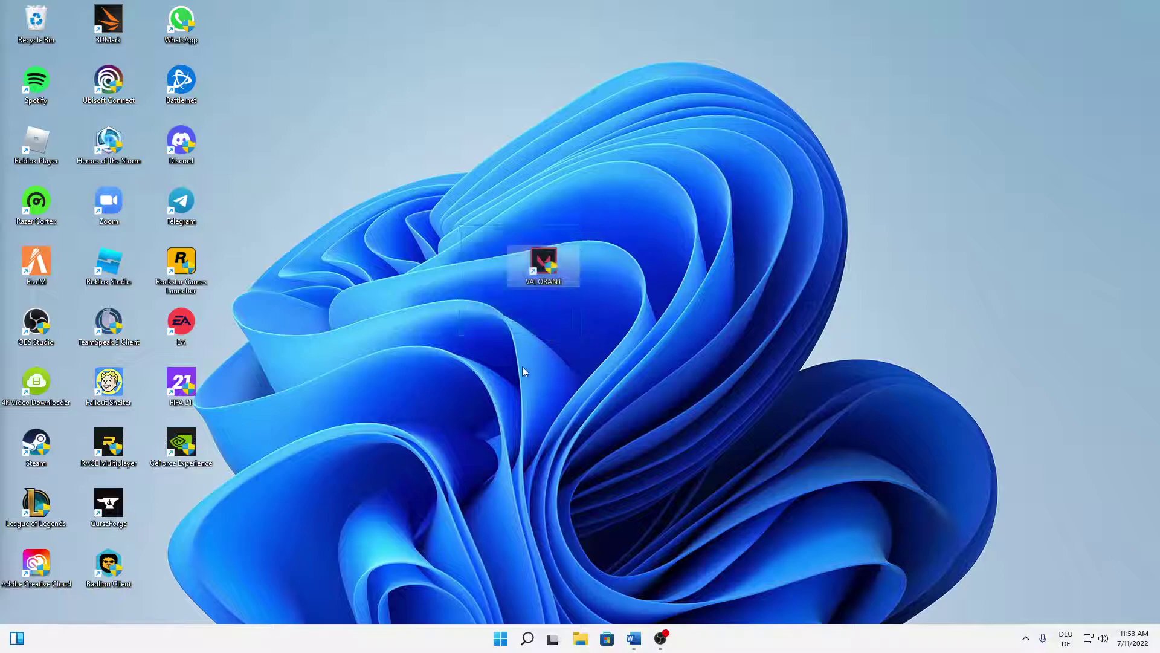
{"action": "left_click", "coordinate": [522, 363]}
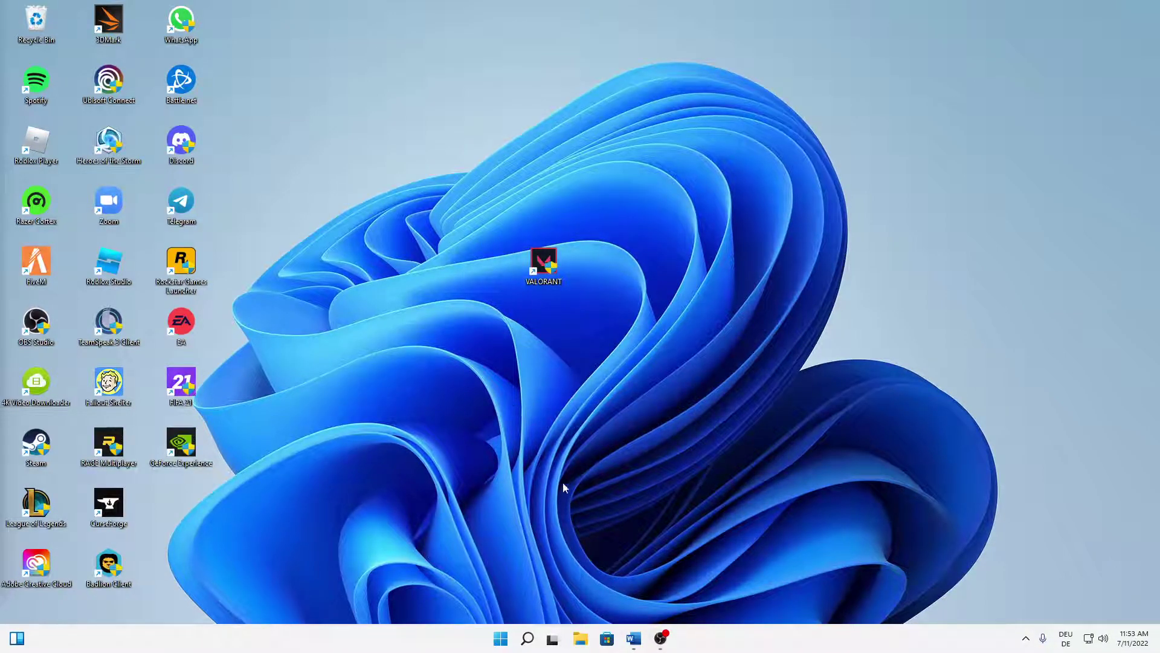
{"action": "left_click", "coordinate": [580, 646]}
Open Local Disk (C:) and look through Program Files (x86) for R folders
{"action": "double_click", "coordinate": [657, 257]}
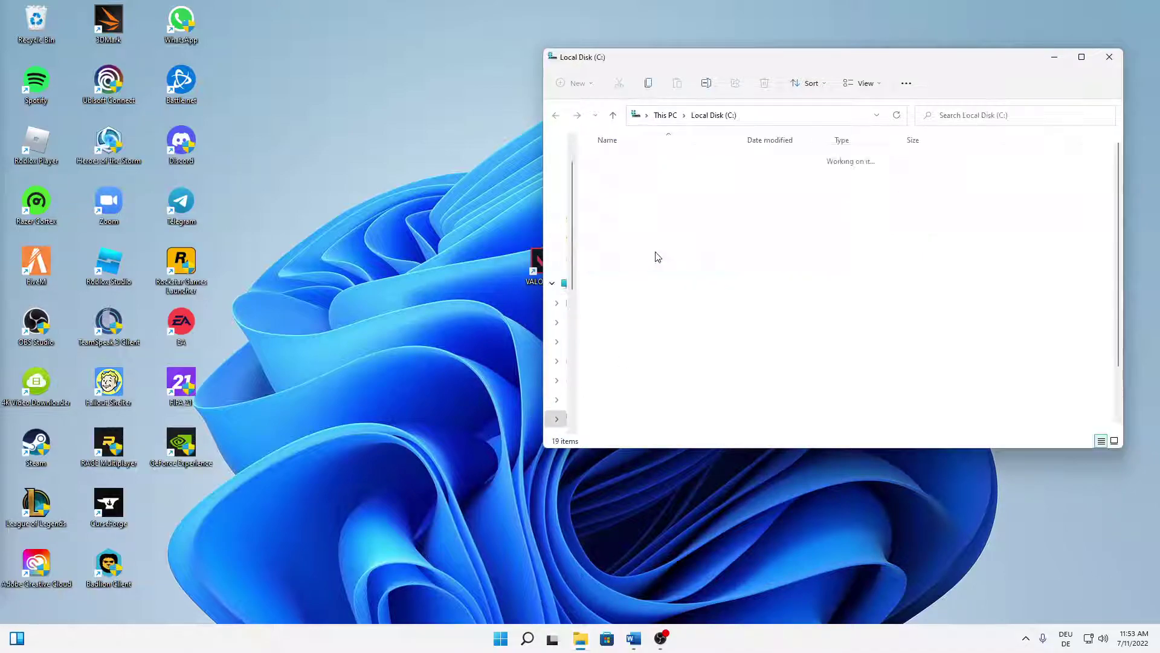
{"action": "double_click", "coordinate": [649, 346]}
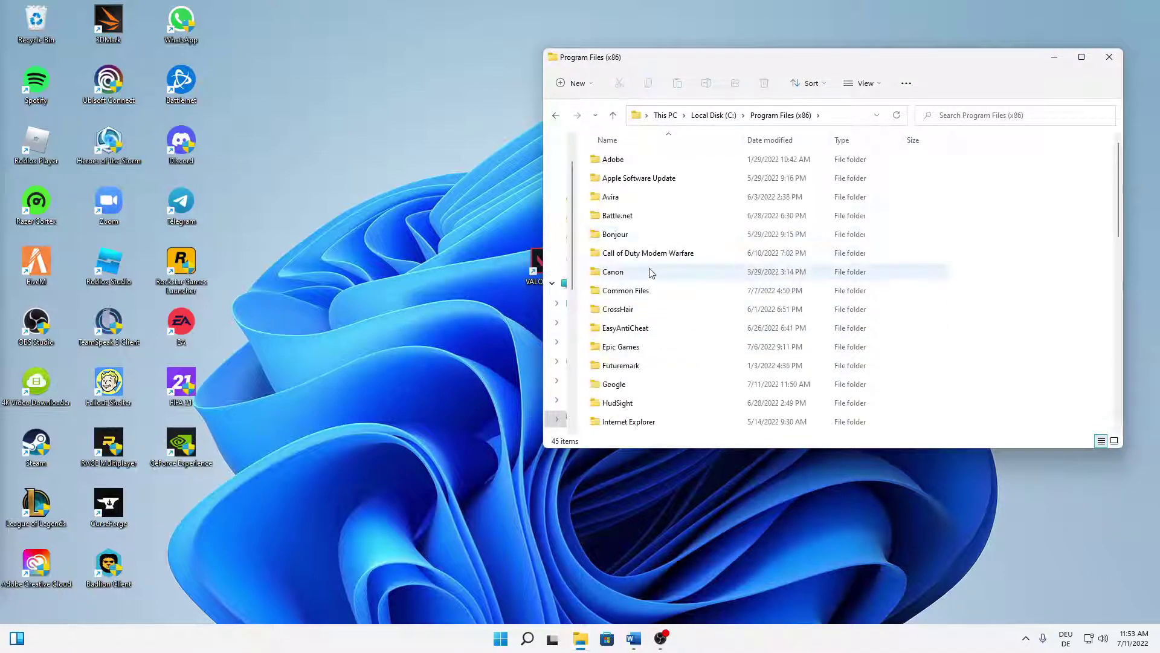
{"action": "key", "text": "c"}
{"action": "scroll", "coordinate": [653, 279], "scroll_direction": "down", "scroll_amount": 1}
{"action": "key", "text": "r"}
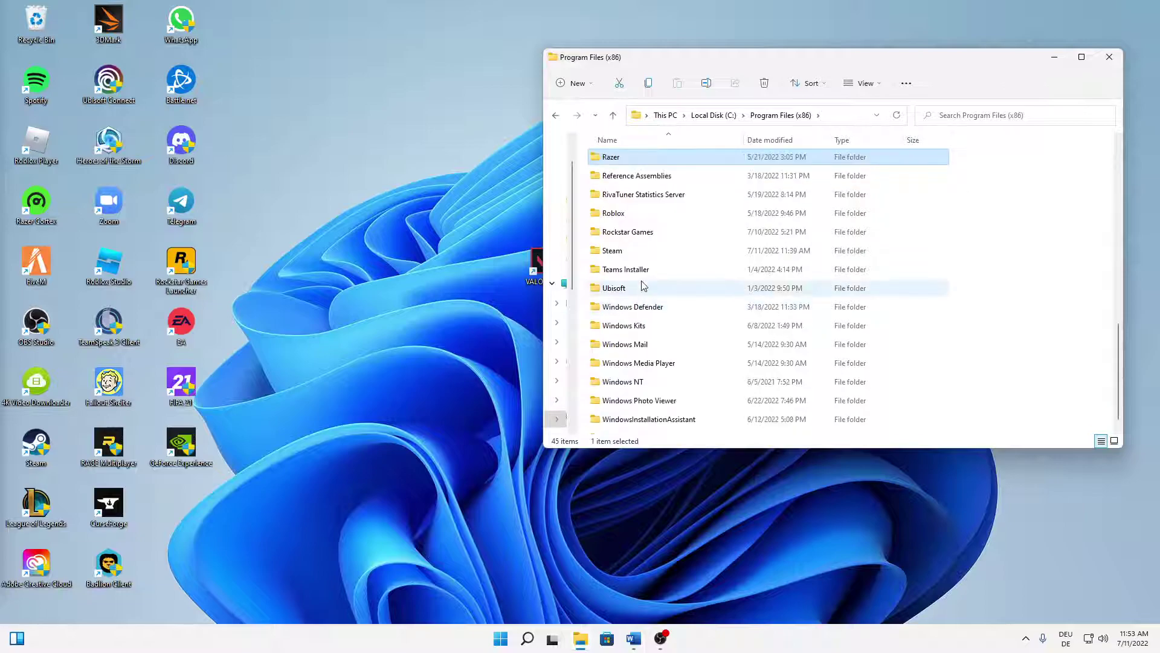
{"action": "key", "text": "r"}
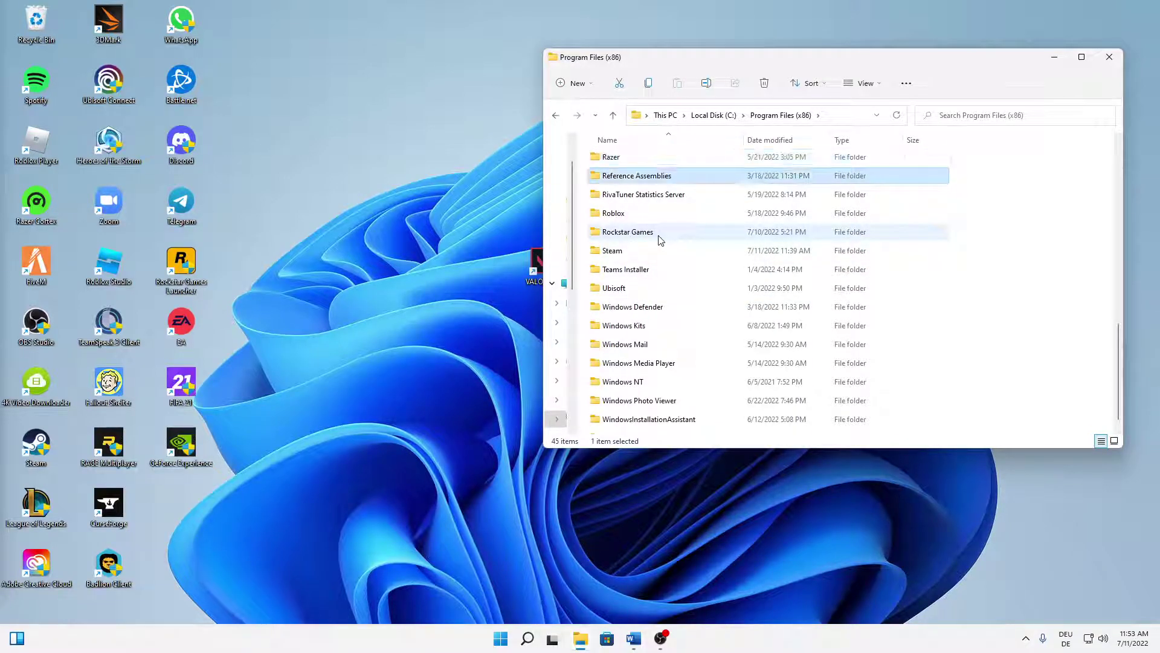
{"action": "key", "text": "r"}
In C:\Program Files, select Riot Vanguard and delete it with administrator permission
{"action": "left_click", "coordinate": [713, 115]}
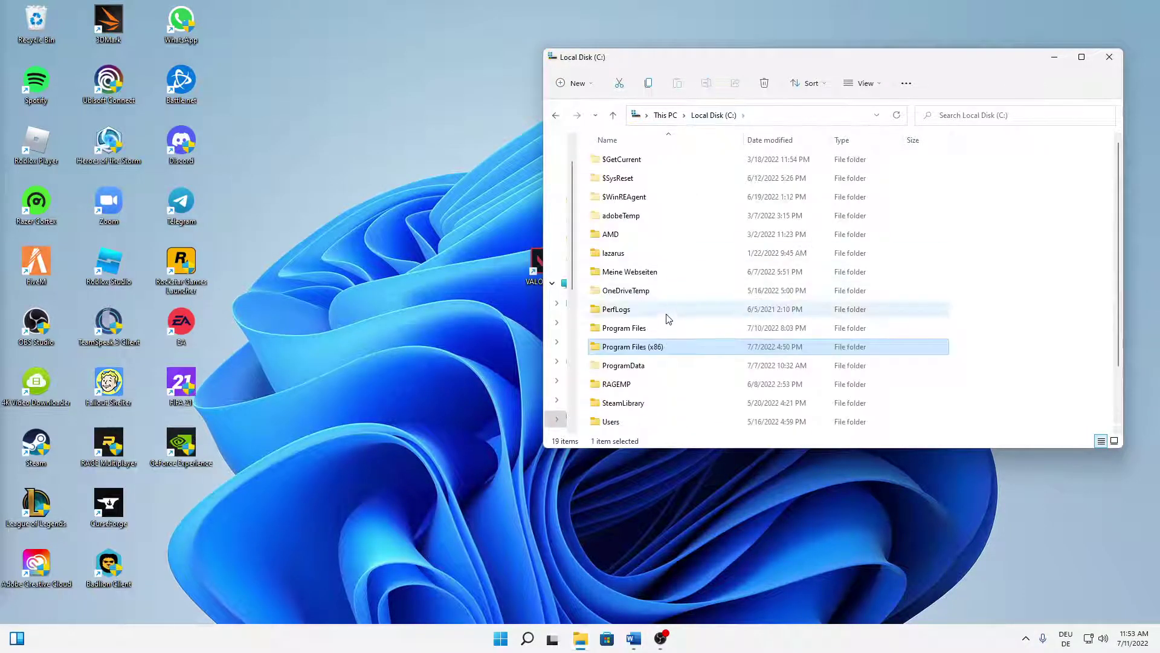
{"action": "double_click", "coordinate": [665, 328]}
{"action": "left_click", "coordinate": [662, 275]}
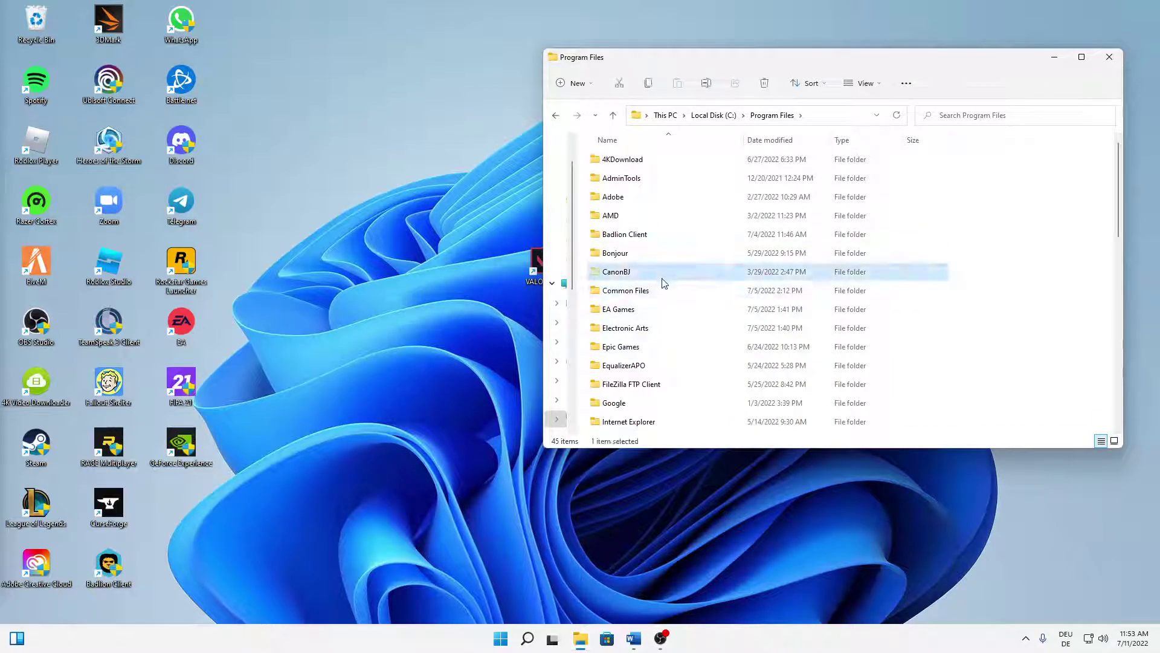
{"action": "key", "text": "r"}
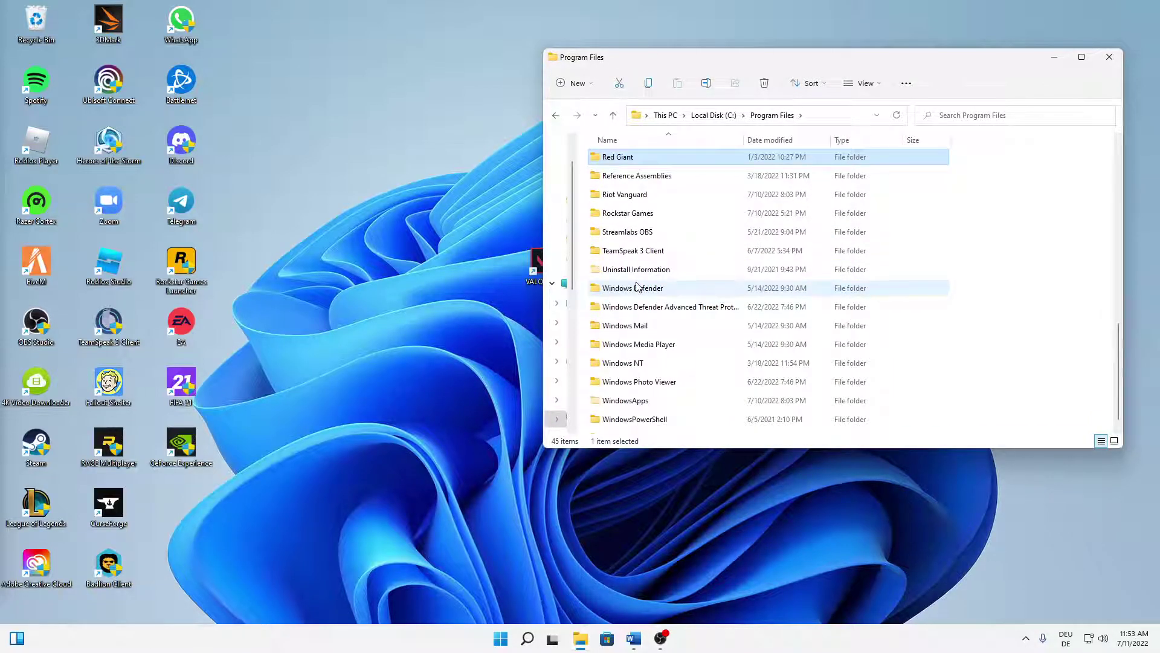
{"action": "key", "text": "i"}
{"action": "scroll", "coordinate": [643, 272], "scroll_direction": "up", "scroll_amount": 5}
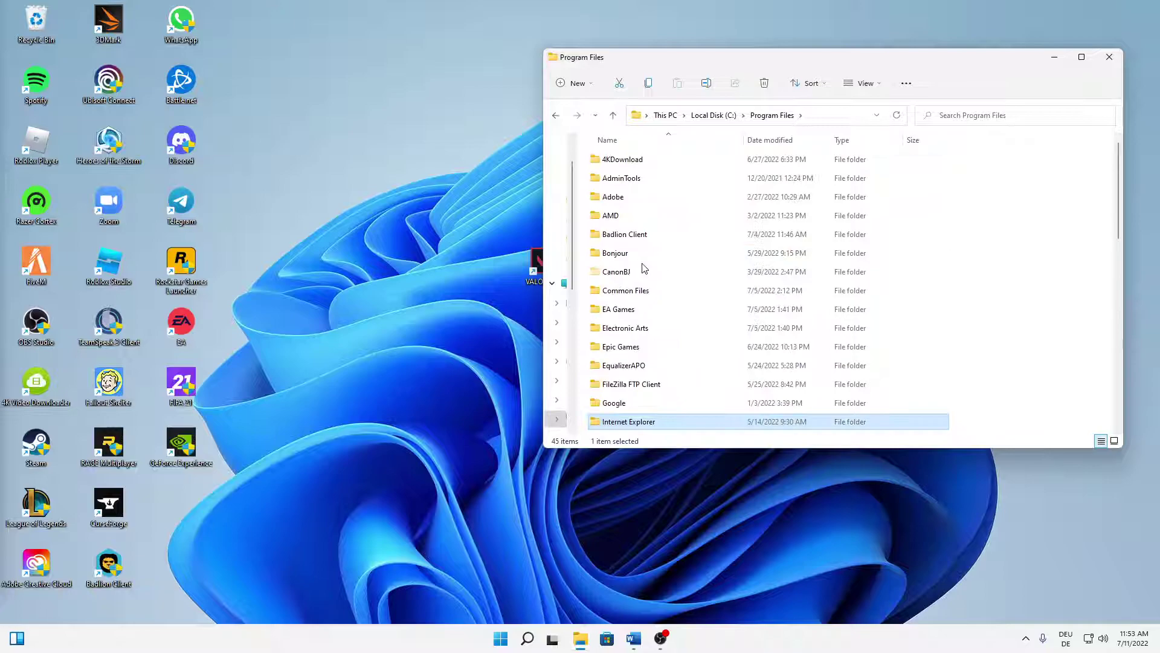
{"action": "scroll", "coordinate": [679, 264], "scroll_direction": "down", "scroll_amount": 2}
{"action": "key", "text": "r"}
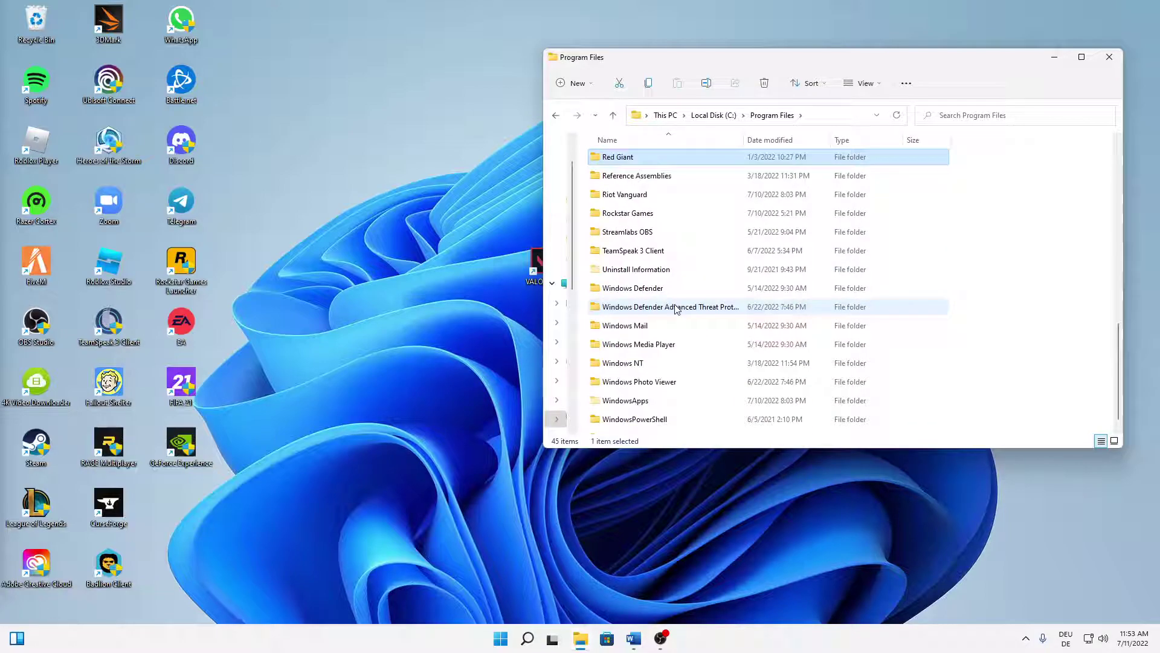
{"action": "left_click", "coordinate": [620, 194]}
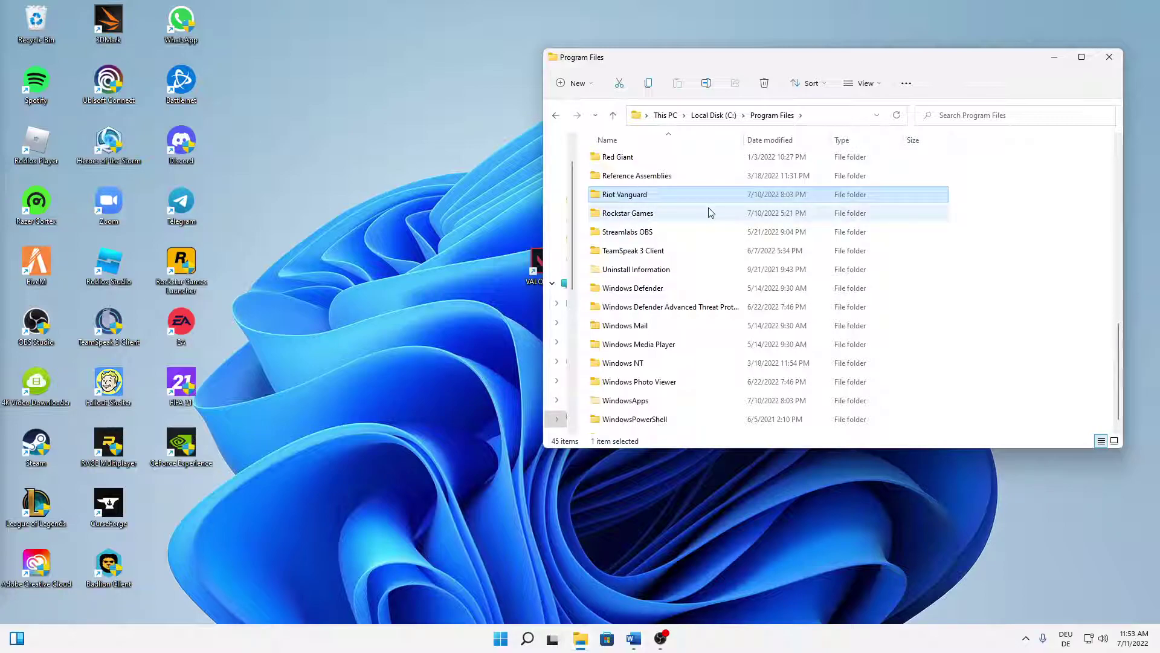
{"action": "key", "text": "Delete"}
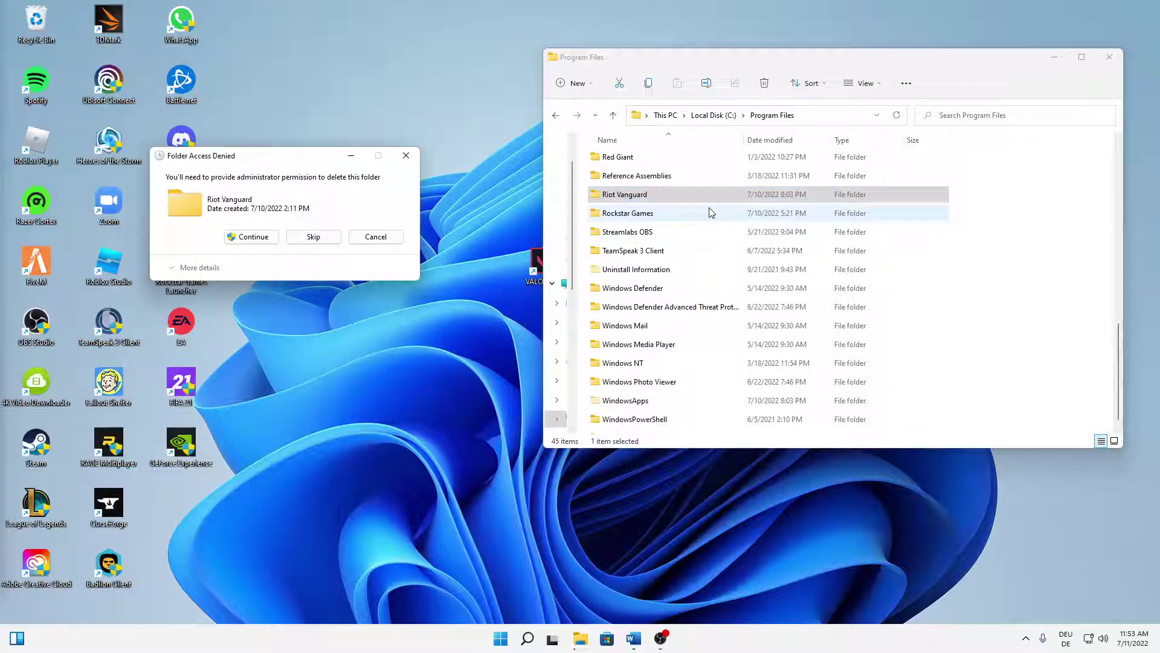
{"action": "left_click", "coordinate": [253, 237]}
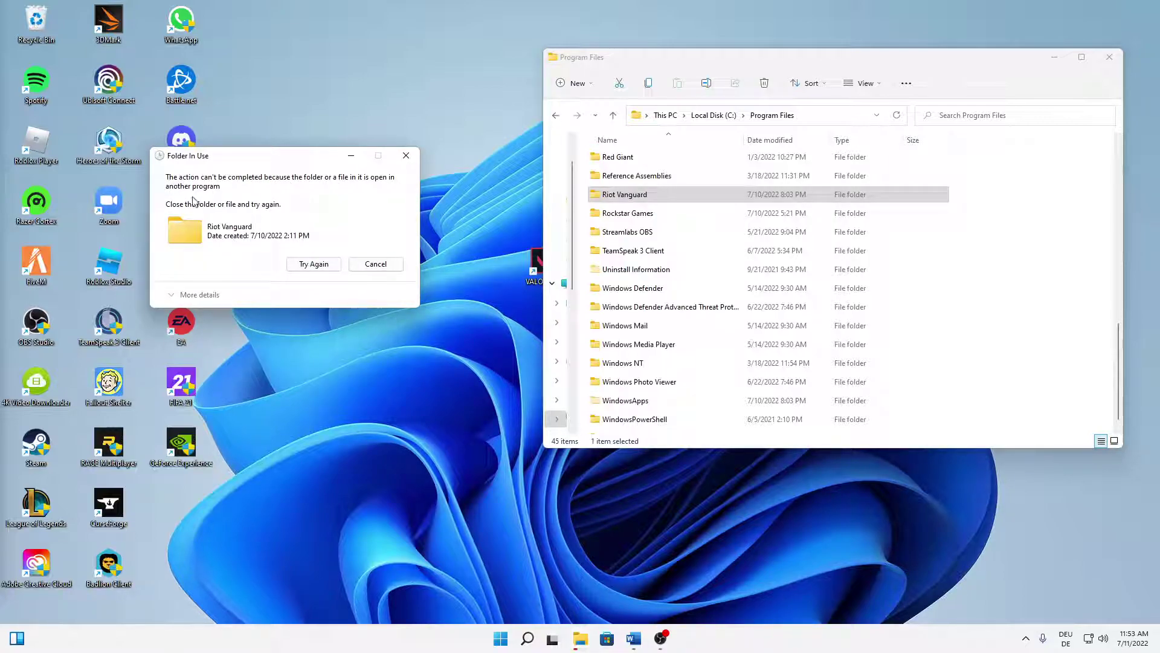
Open Task Manager and exit Riot Vanguard from its tray icon, confirming the shutdown
{"action": "left_click", "coordinate": [527, 641]}
{"action": "type", "text": "task"}
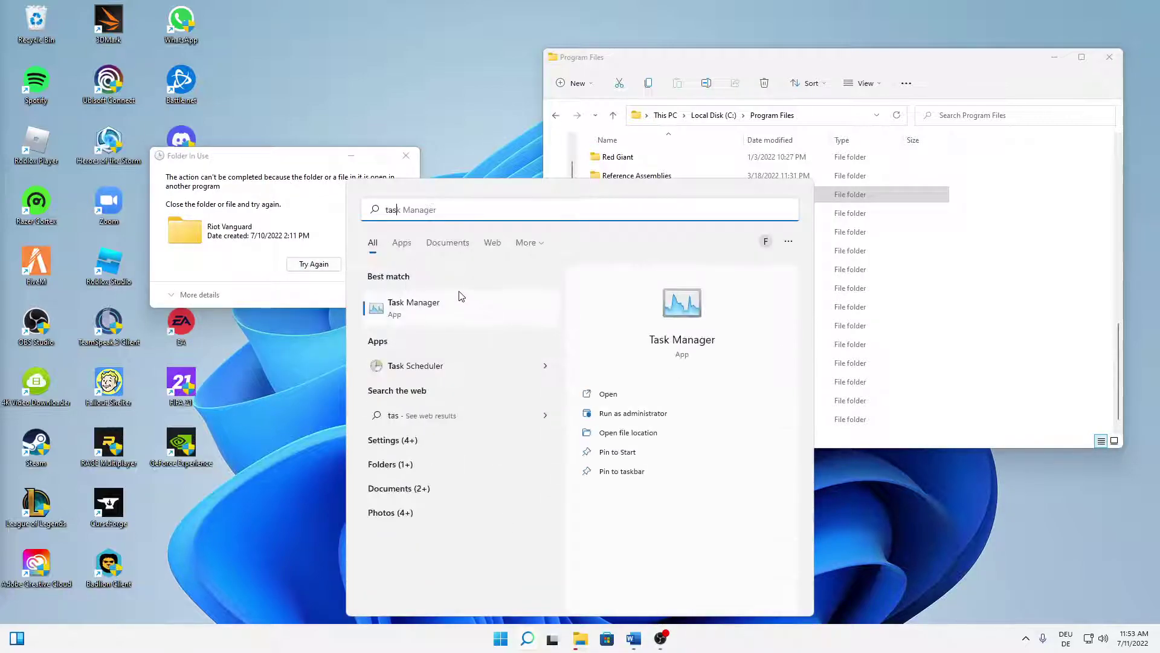
{"action": "left_click", "coordinate": [462, 295]}
{"action": "scroll", "coordinate": [454, 267], "scroll_direction": "down", "scroll_amount": 2}
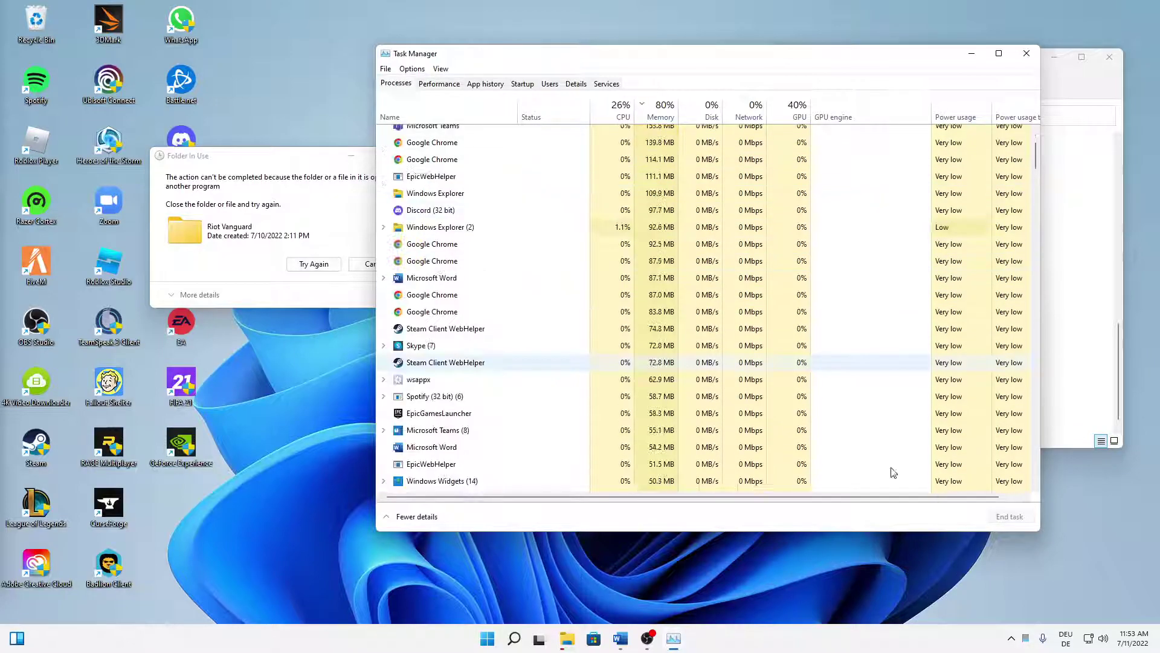
{"action": "left_click", "coordinate": [1014, 641]}
{"action": "right_click", "coordinate": [1050, 603]}
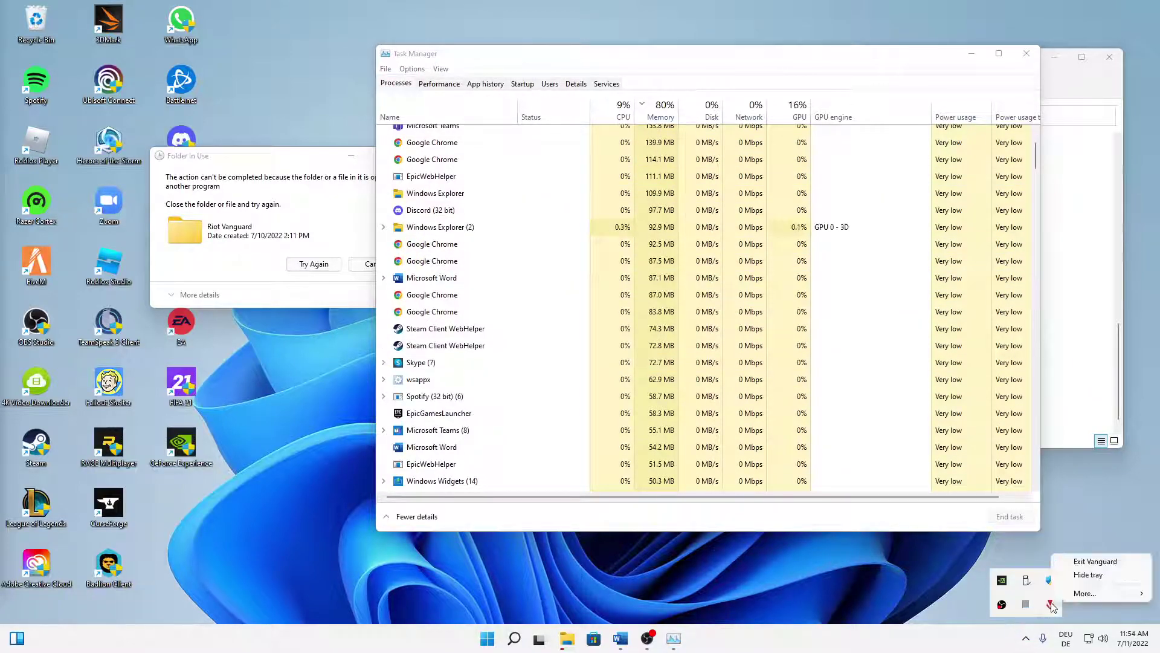
{"action": "left_click", "coordinate": [1082, 561]}
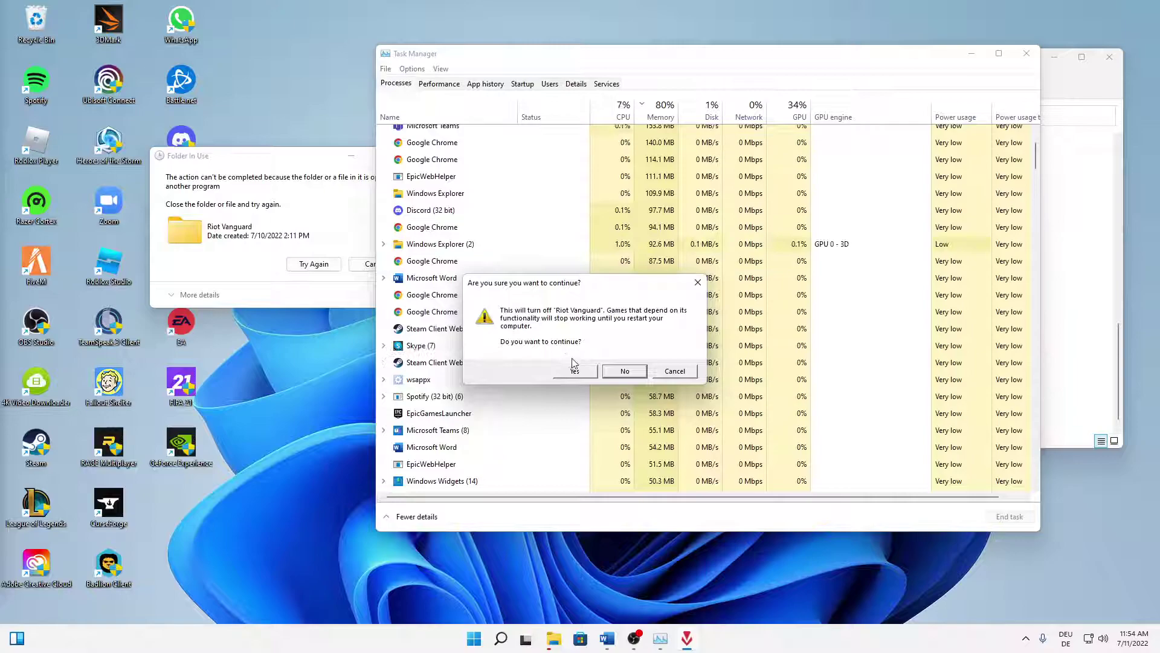
{"action": "left_click", "coordinate": [624, 370]}
Close Task Manager and retry deleting the Riot Vanguard folder
{"action": "left_click", "coordinate": [1027, 53]}
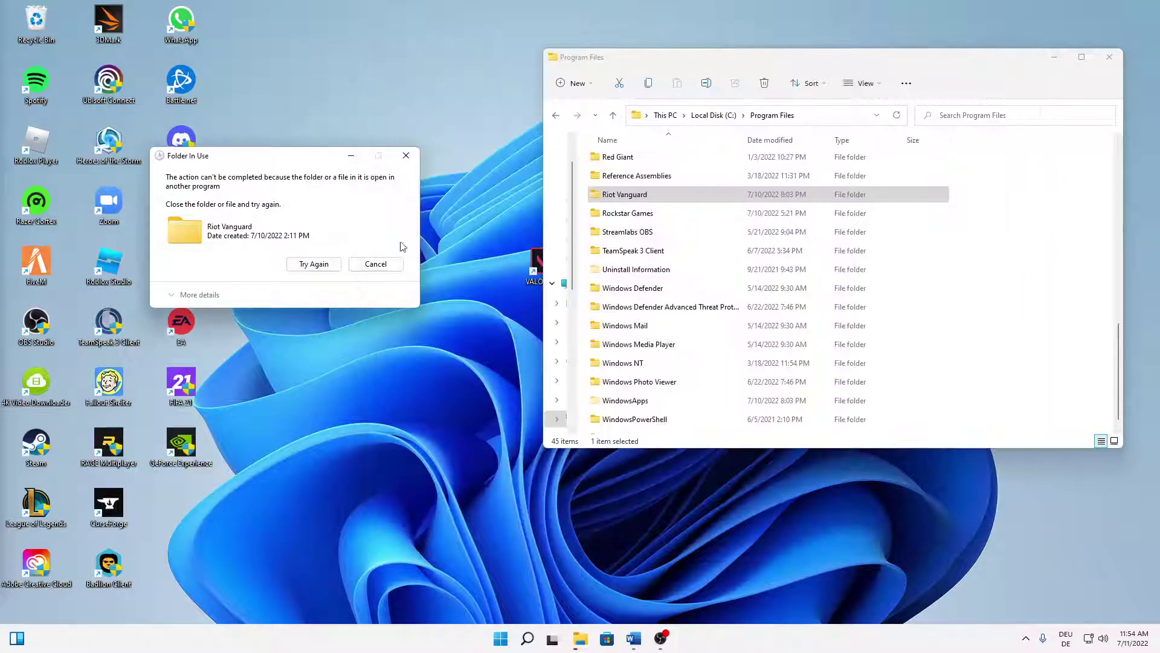
{"action": "left_click", "coordinate": [311, 264]}
{"action": "left_click", "coordinate": [314, 264]}
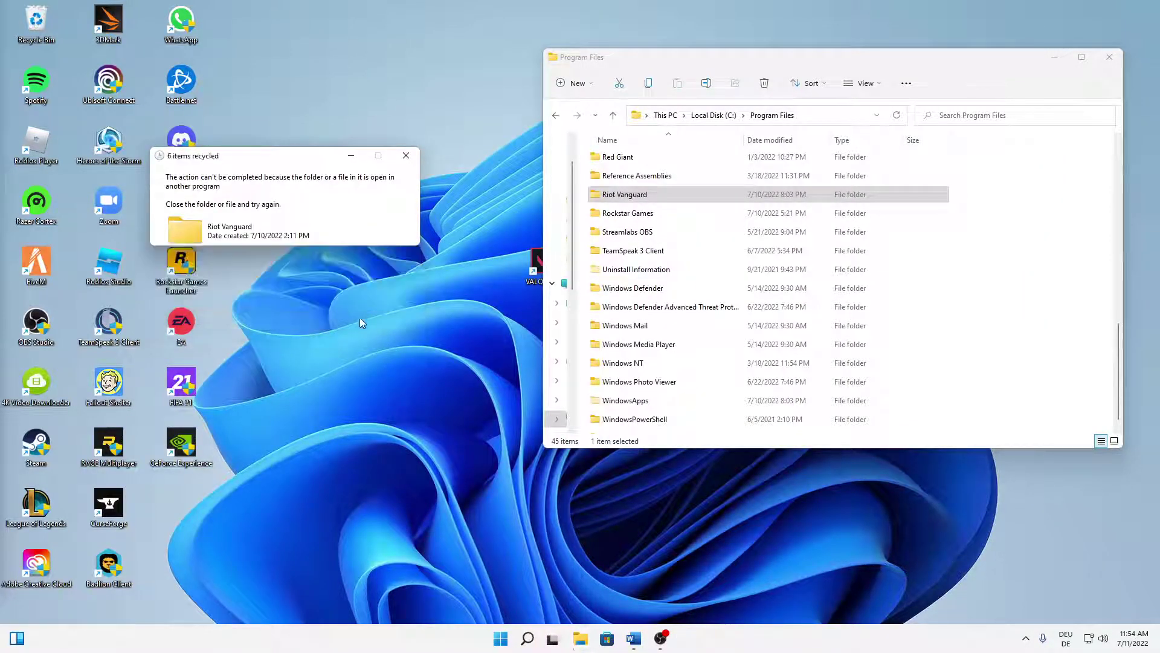
{"action": "left_click", "coordinate": [526, 632]}
Open Task Manager and end the Vanguard tray notification process
{"action": "type", "text": "t"}
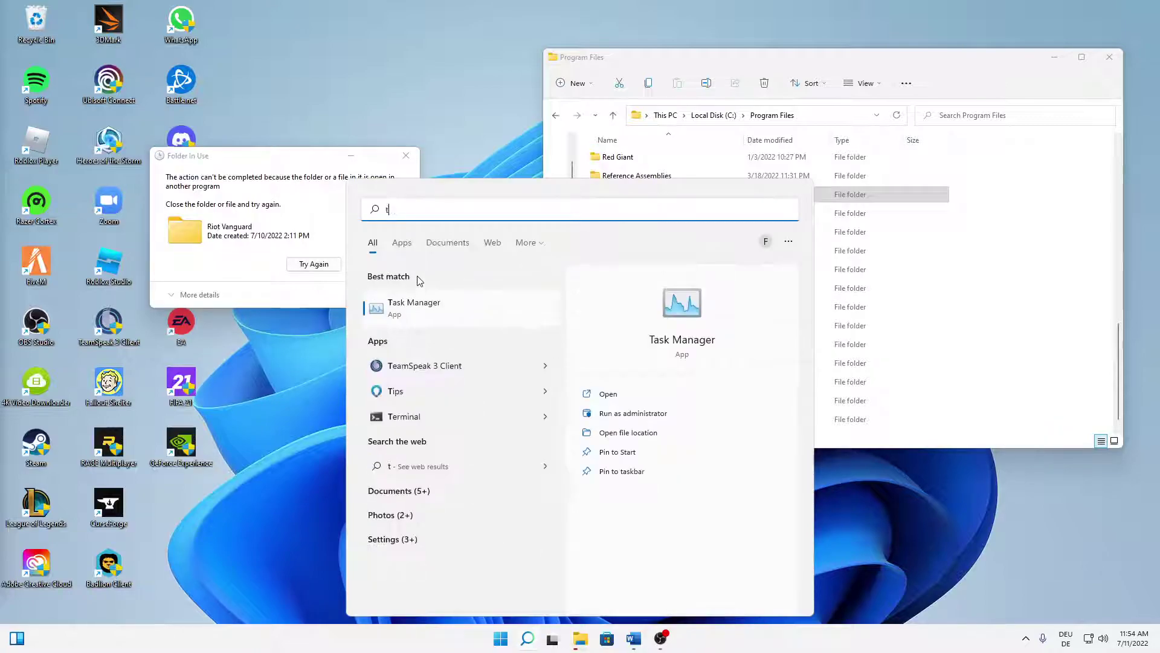
{"action": "left_click", "coordinate": [416, 307]}
{"action": "left_click", "coordinate": [502, 291]}
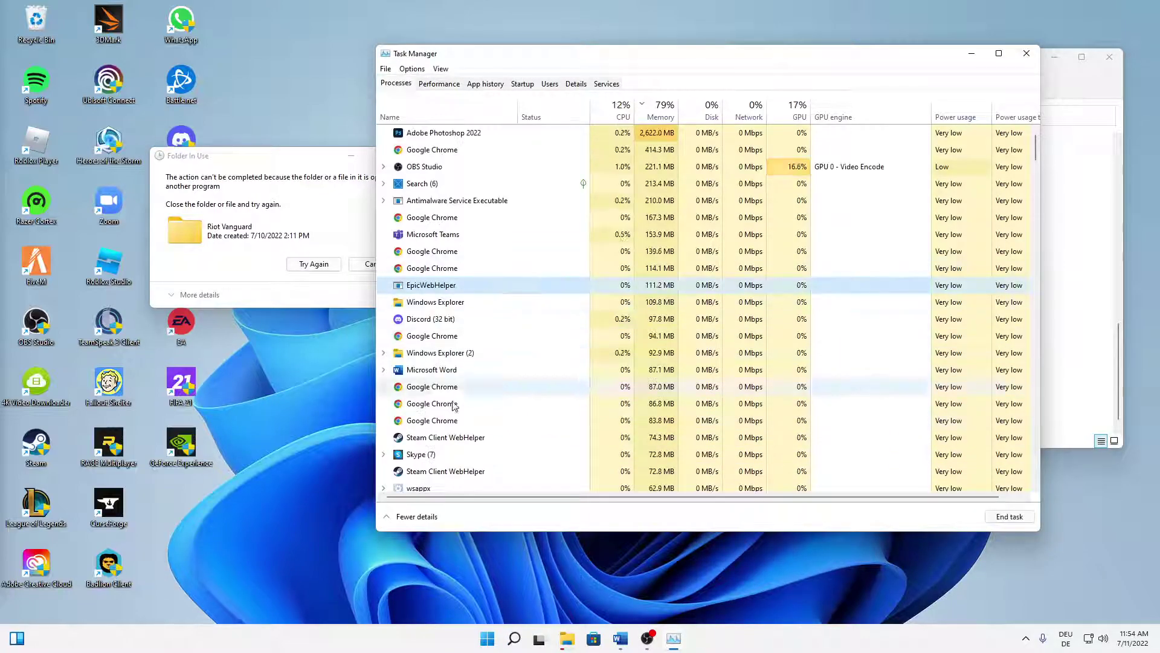
{"action": "left_click", "coordinate": [417, 516]}
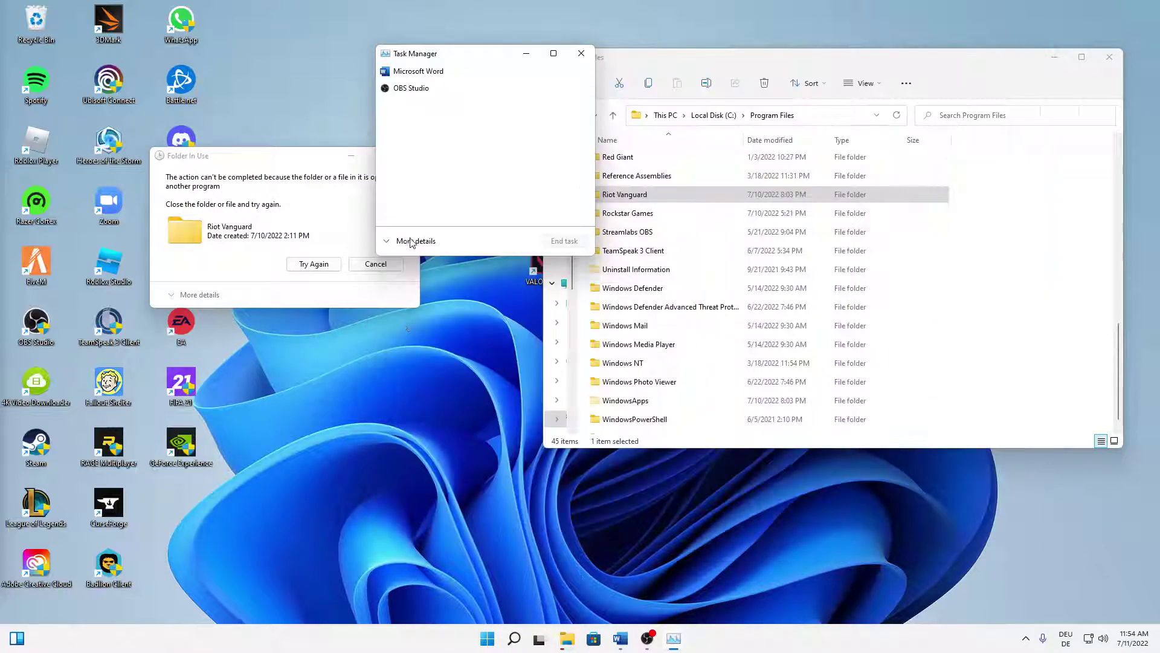
{"action": "left_click", "coordinate": [413, 241]}
{"action": "key", "text": "v"}
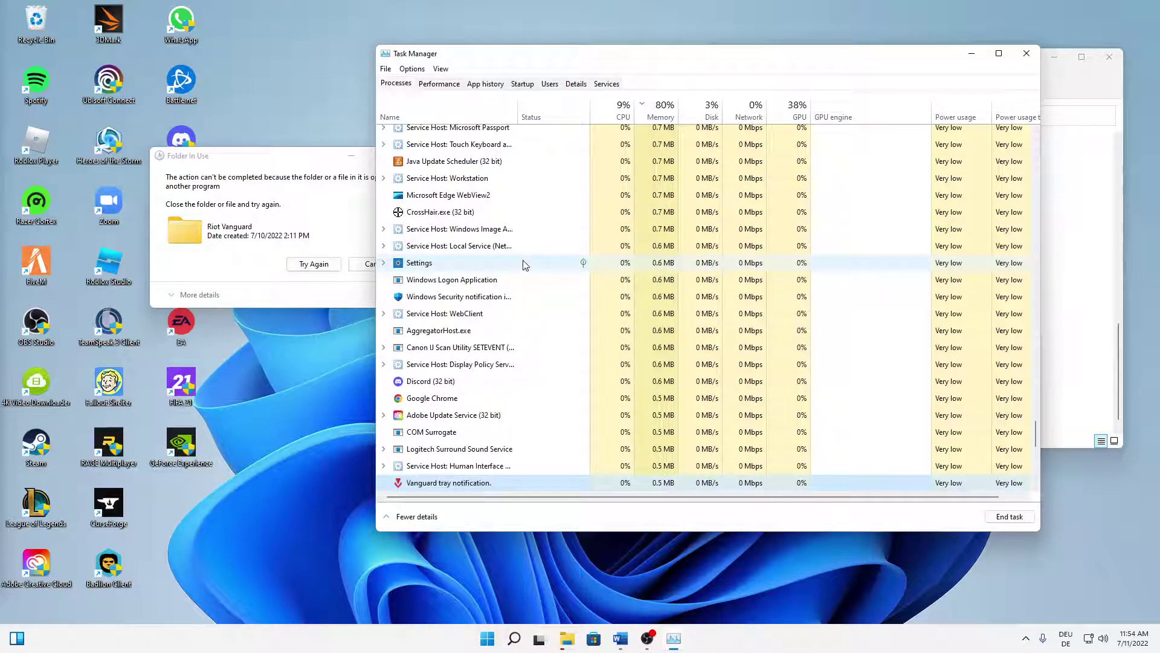
{"action": "scroll", "coordinate": [526, 303], "scroll_direction": "down", "scroll_amount": 2}
{"action": "key", "text": "Delete"}
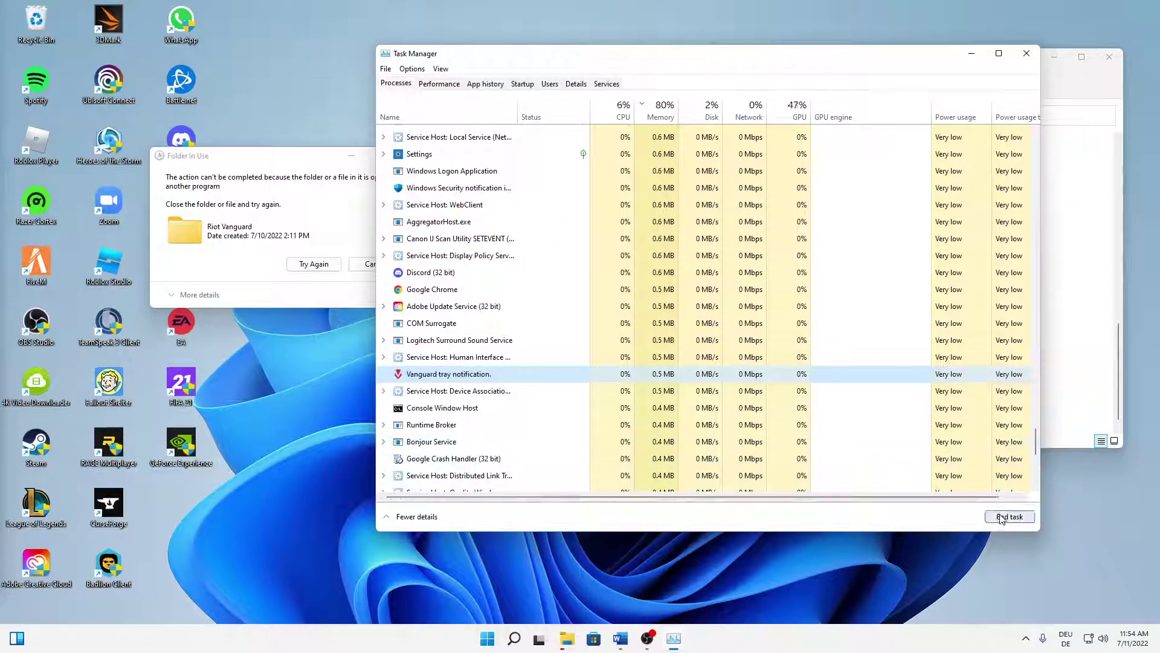
{"action": "left_click", "coordinate": [546, 306]}
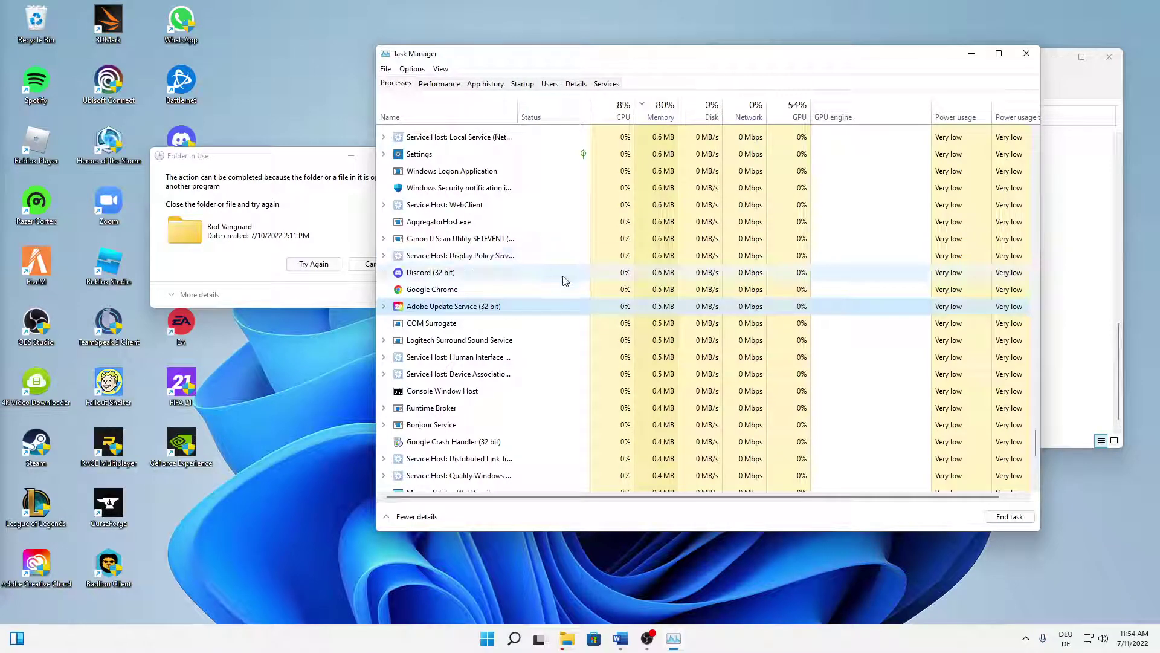
Close Task Manager, retry the Riot Vanguard deletion, and shift Explorer to reveal VALORANT
{"action": "left_click", "coordinate": [1027, 53]}
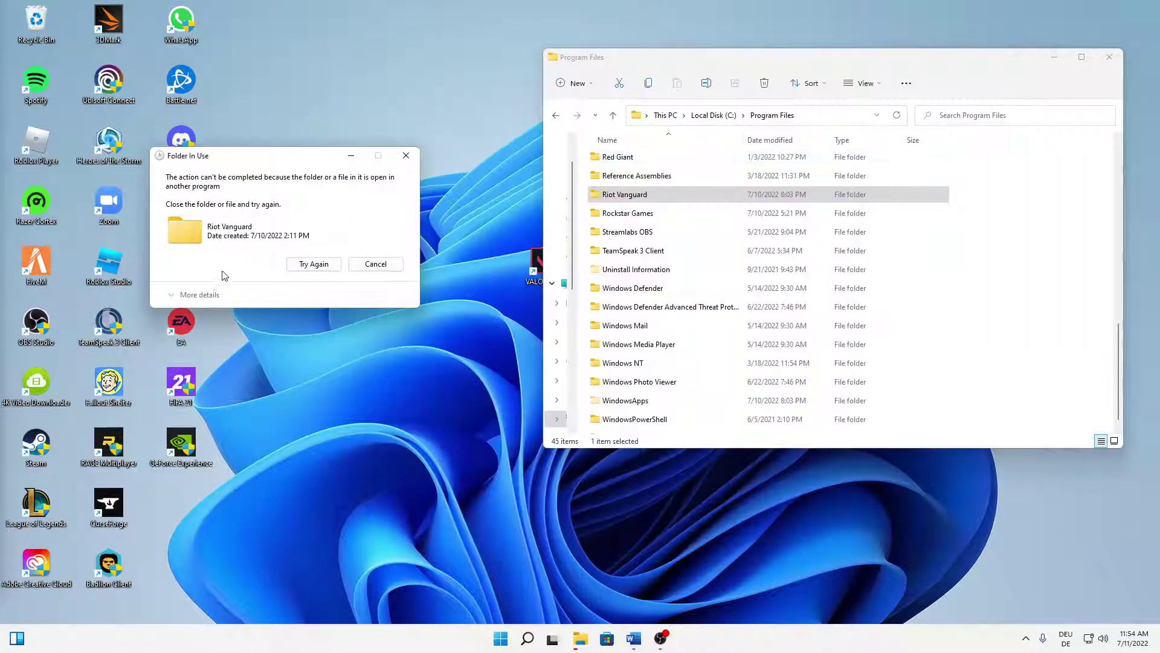
{"action": "left_click", "coordinate": [313, 264]}
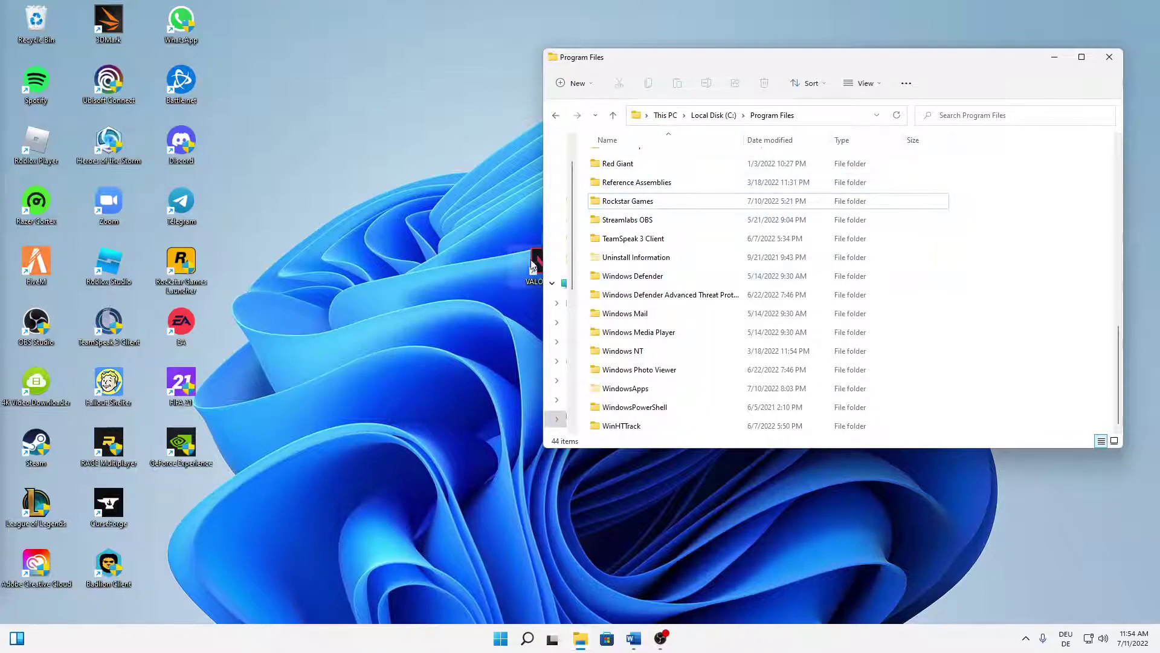
{"action": "left_click_drag", "start_coordinate": [681, 63], "coordinate": [772, 60]}
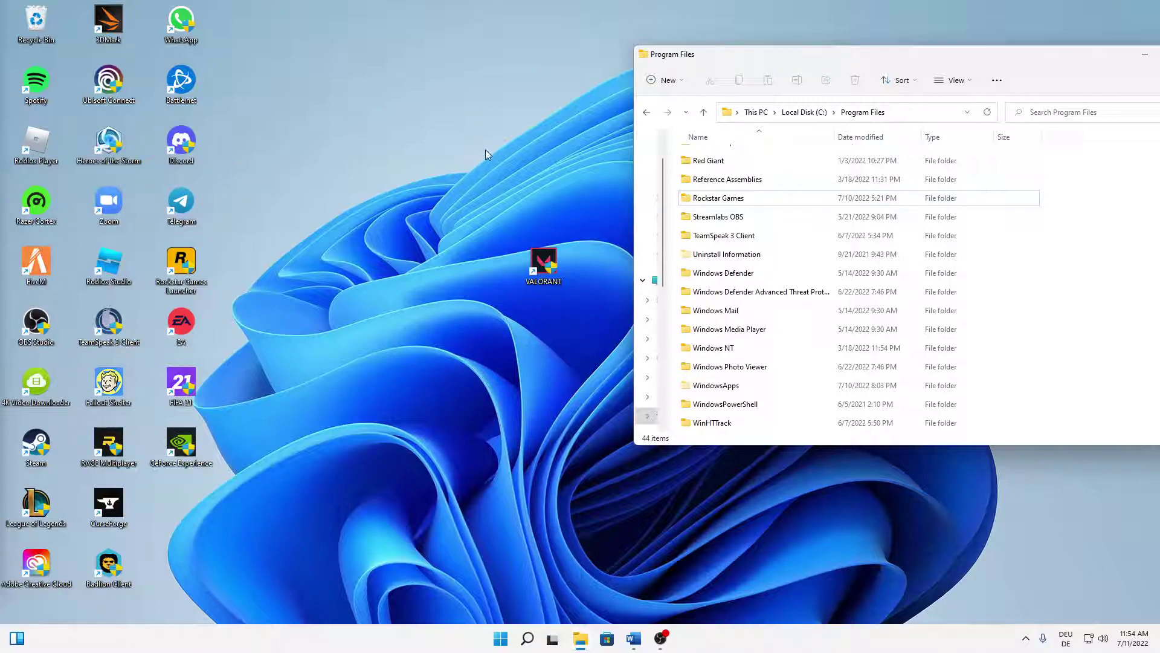
{"action": "left_click_drag", "start_coordinate": [817, 66], "coordinate": [758, 20]}
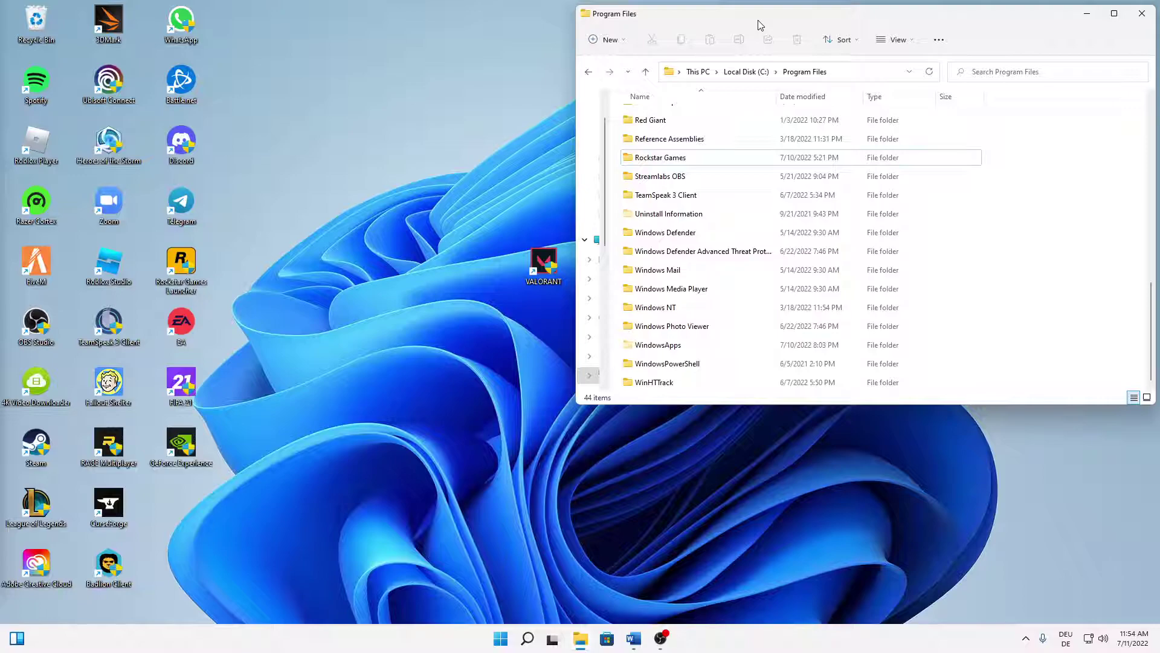